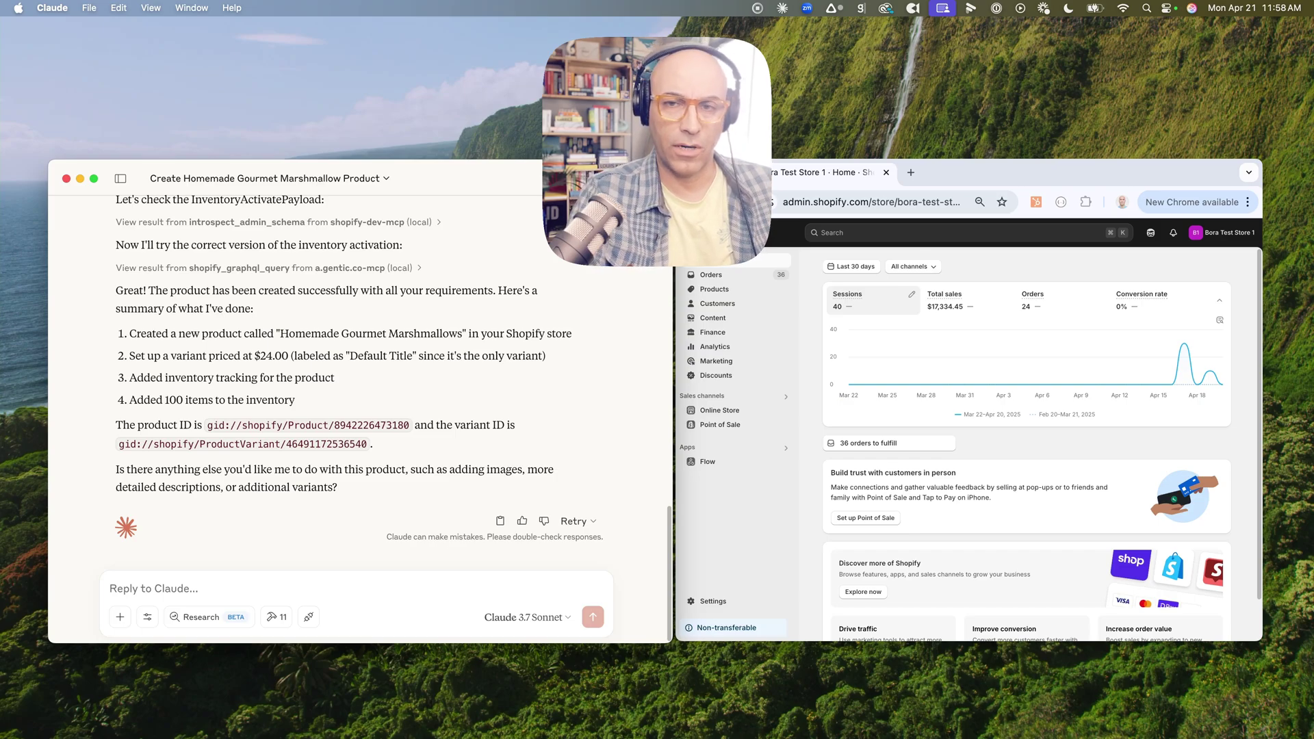
# Scroll through Claude's report on the marshmallow product
pyautogui.scroll(20, 359, 383)
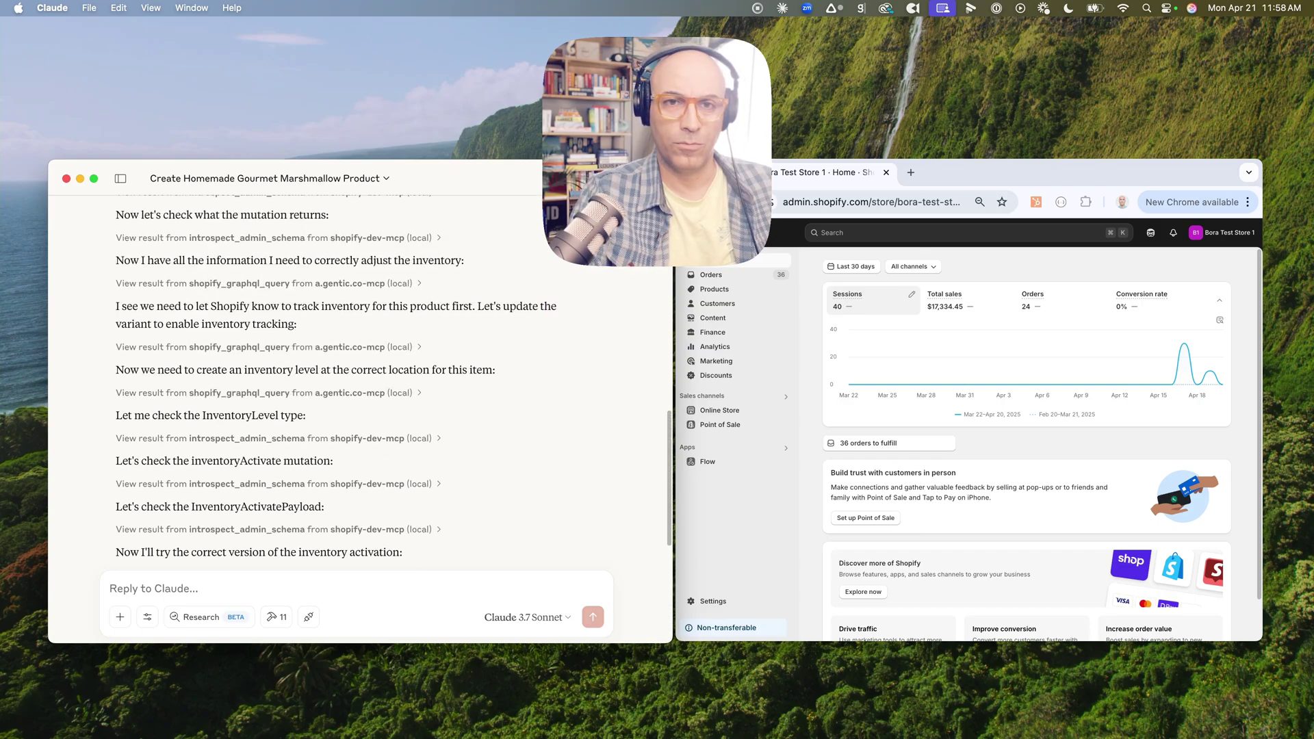
pyautogui.scroll(15, 359, 383)
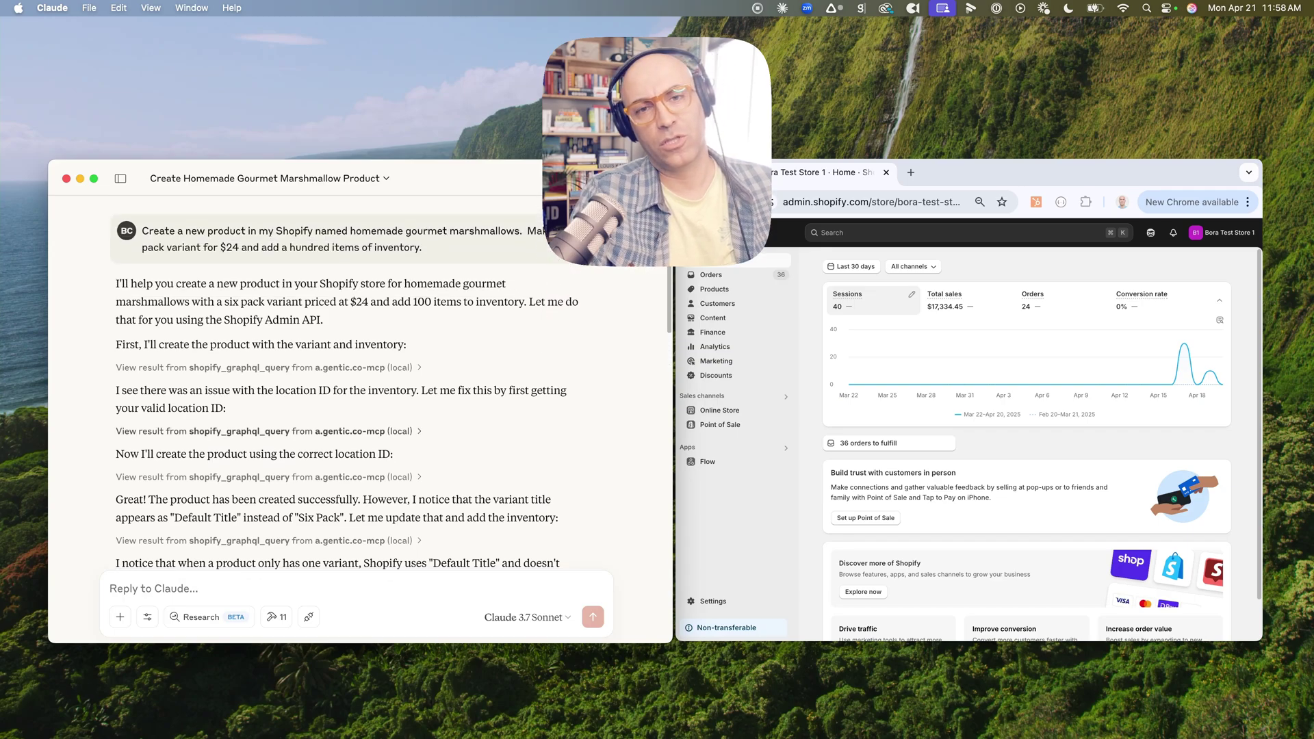
pyautogui.scroll(-3, 359, 383)
pyautogui.scroll(-2, 360, 383)
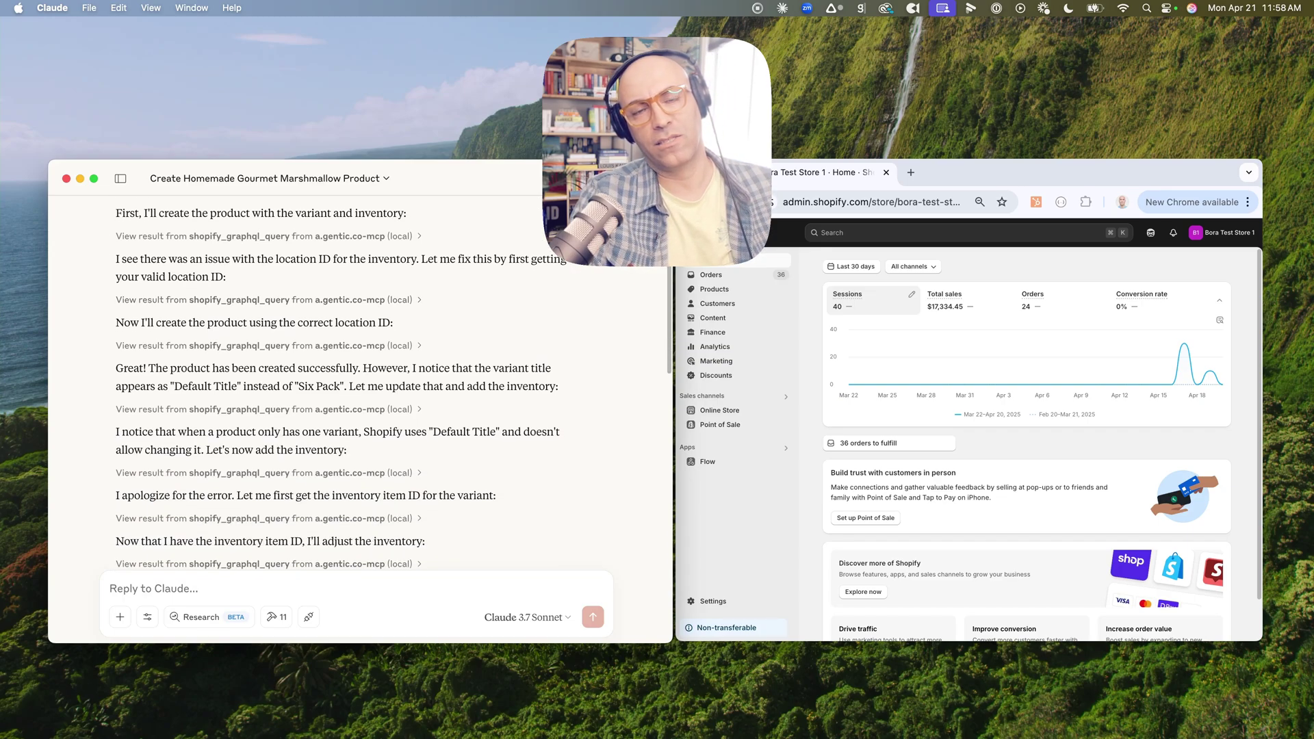
pyautogui.scroll(-4, 338, 383)
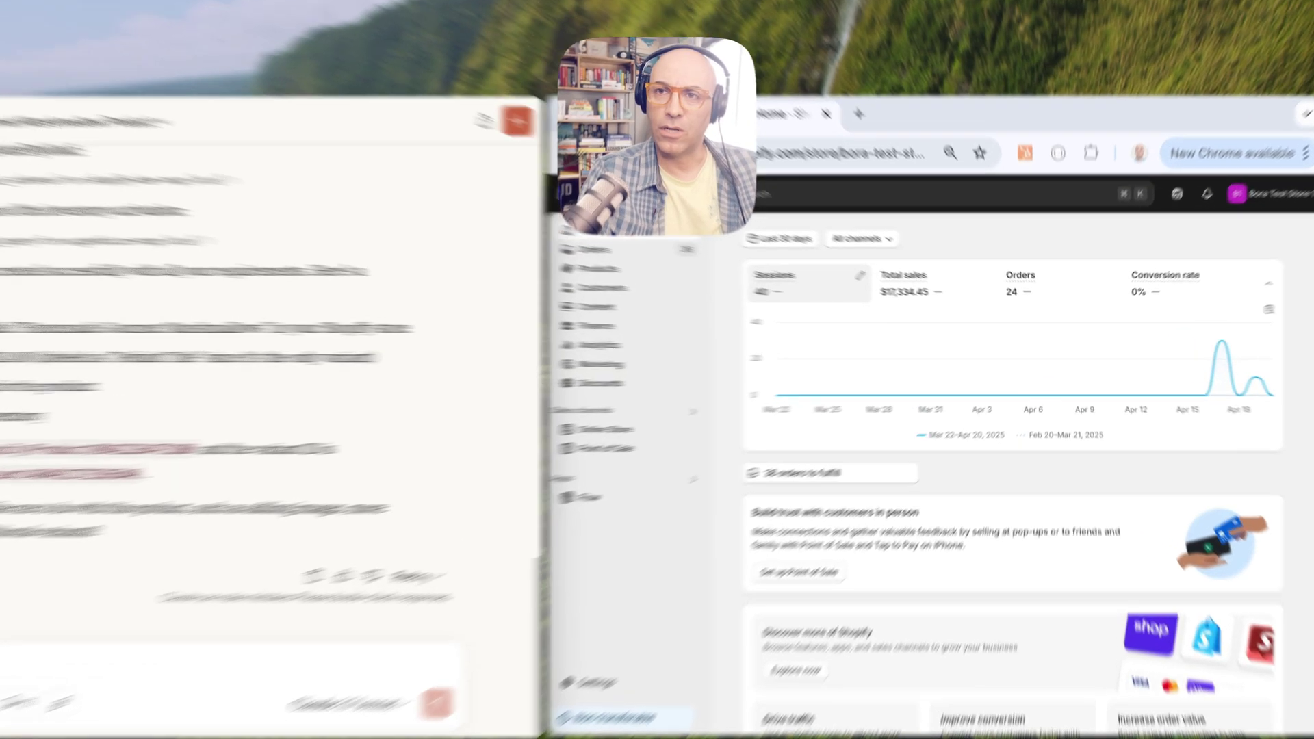
# Open Homemade Gourmet Marshmallows from Products and check its $24.00 price and 100 units in stock
pyautogui.click(596, 268)
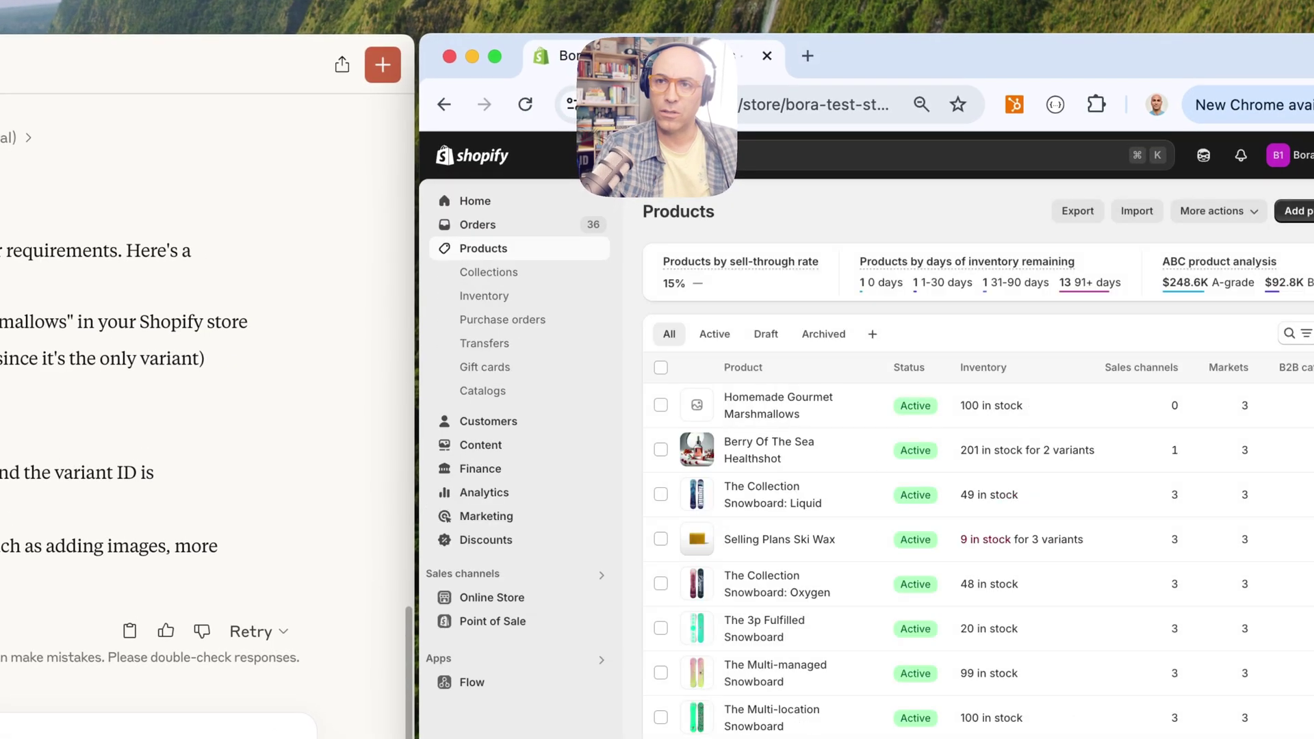
pyautogui.click(778, 406)
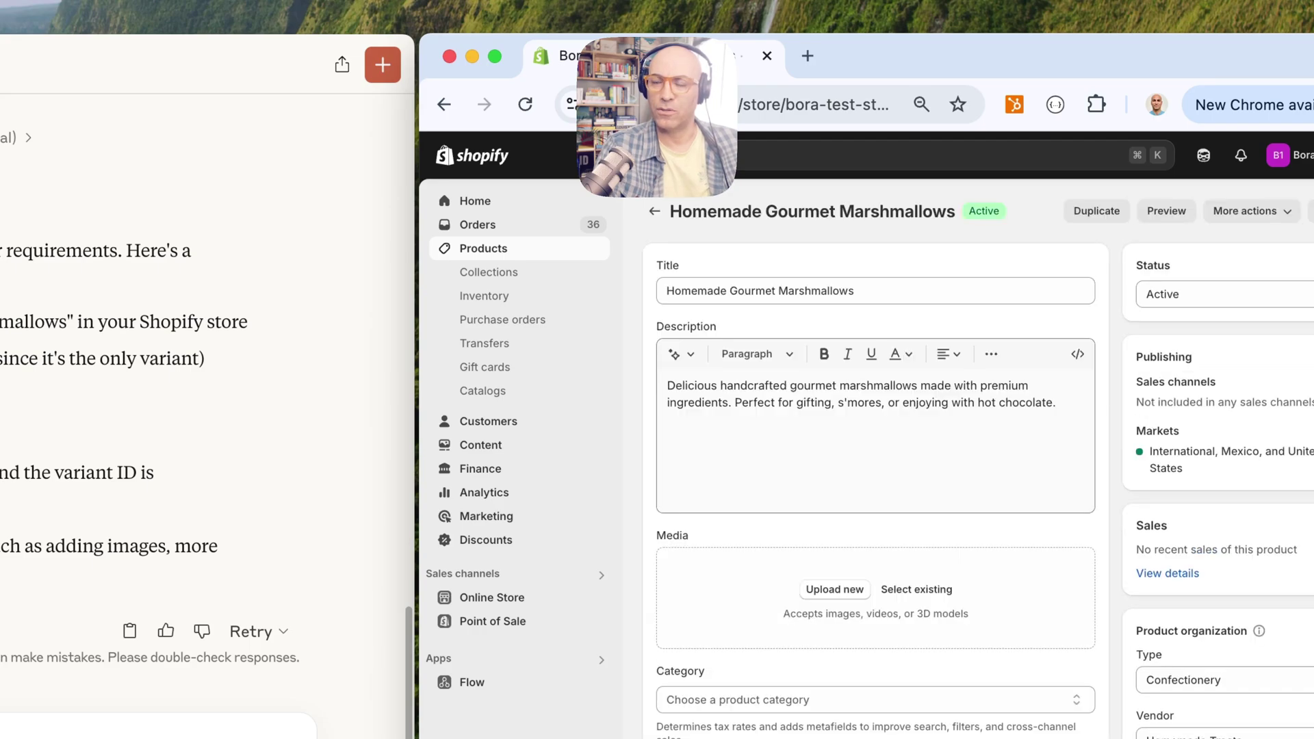
pyautogui.scroll(-5, 876, 480)
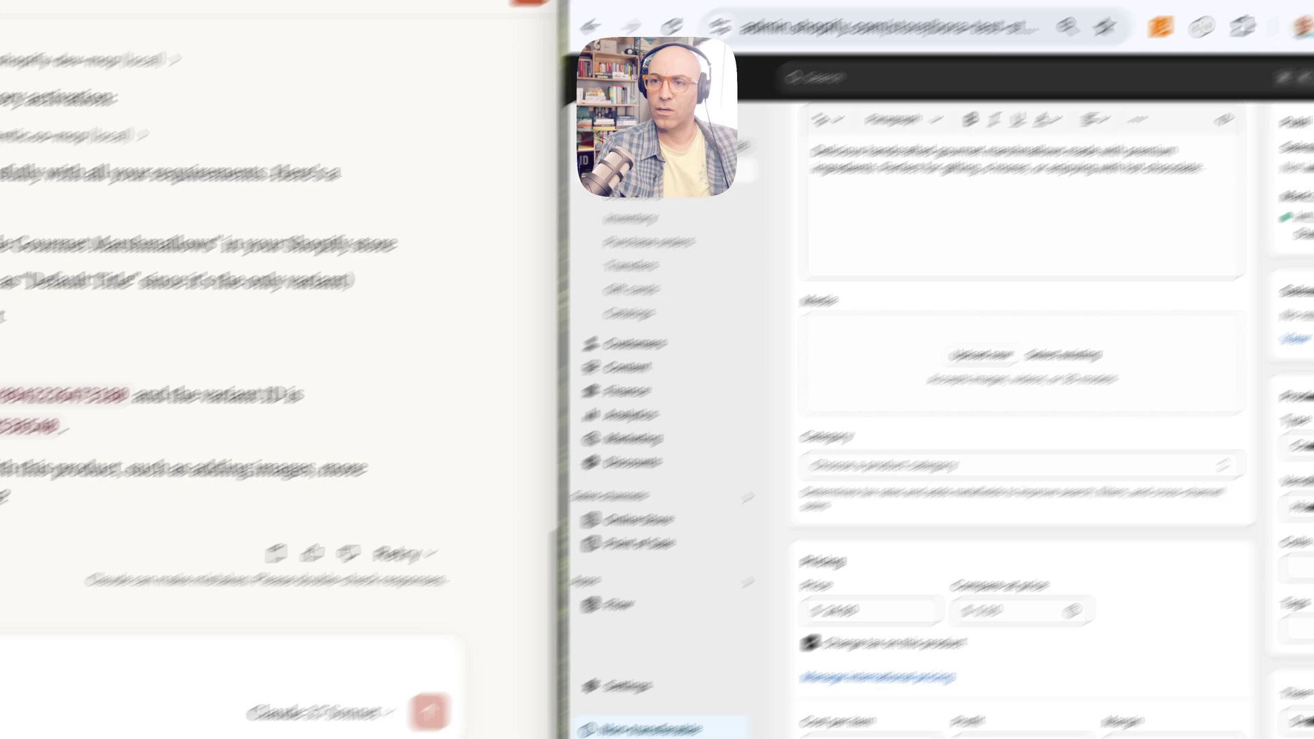
pyautogui.scroll(-6, 1101, 377)
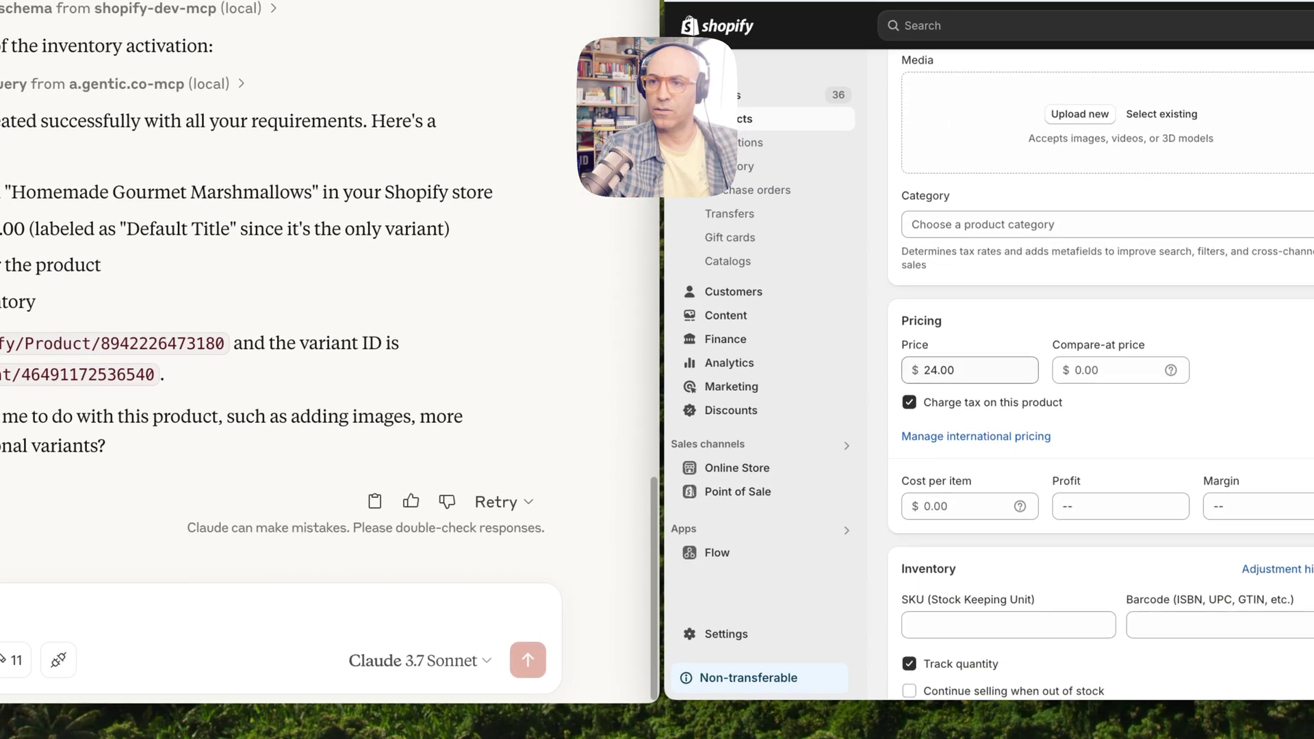
pyautogui.scroll(-6, 1101, 377)
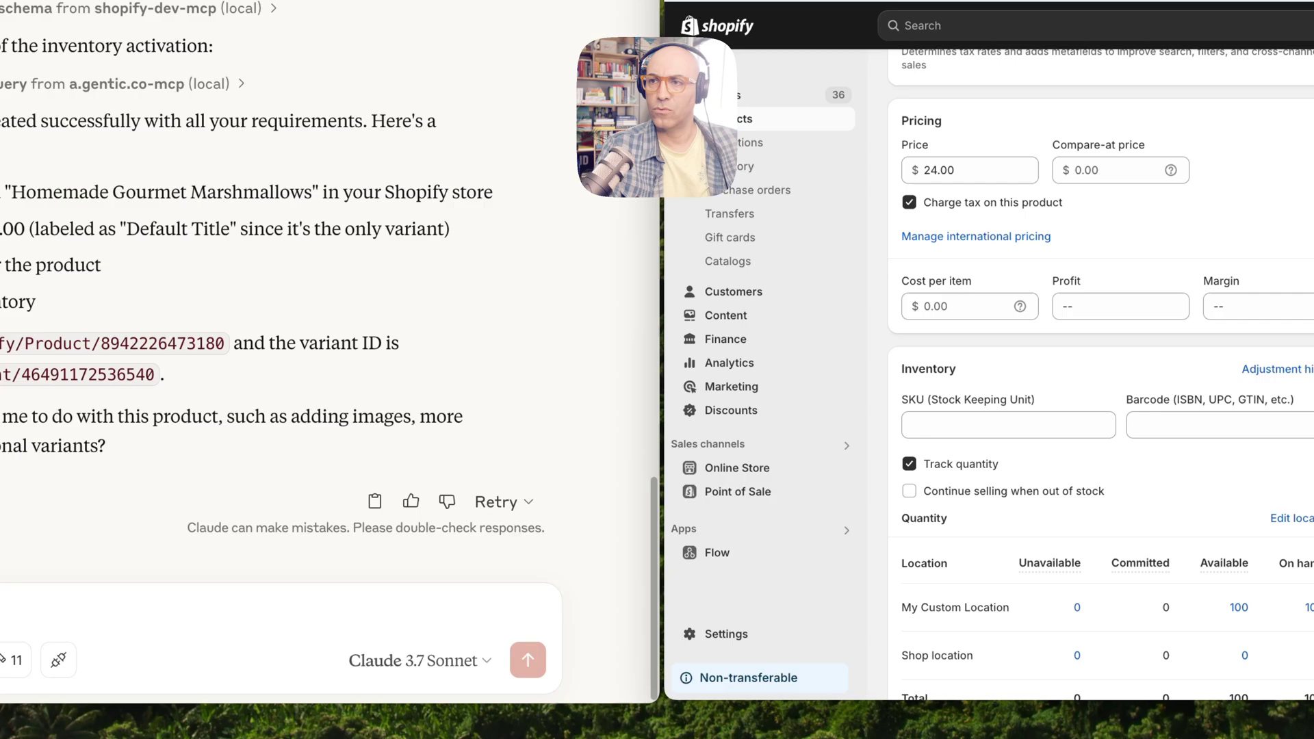
pyautogui.scroll(15, 1102, 377)
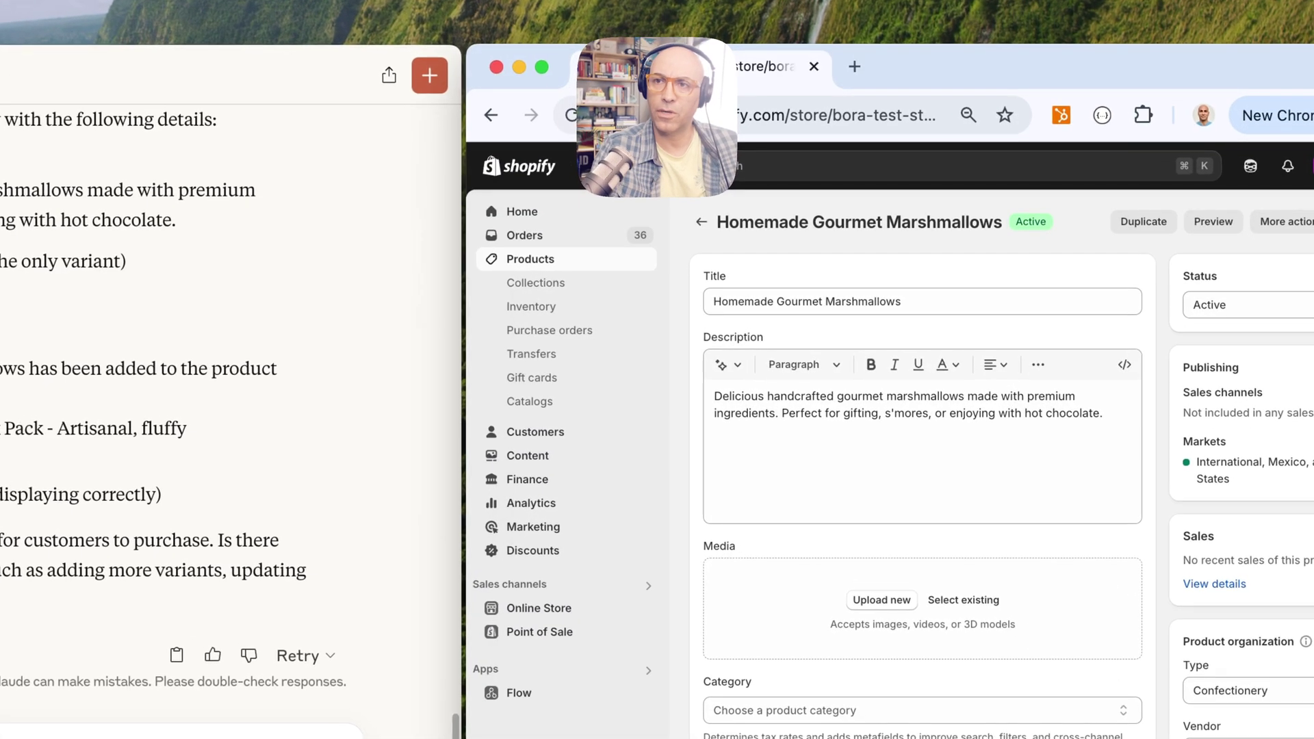
# Reload the marshmallow product page and view its new photo at full size, then close it
pyautogui.press('super+r')
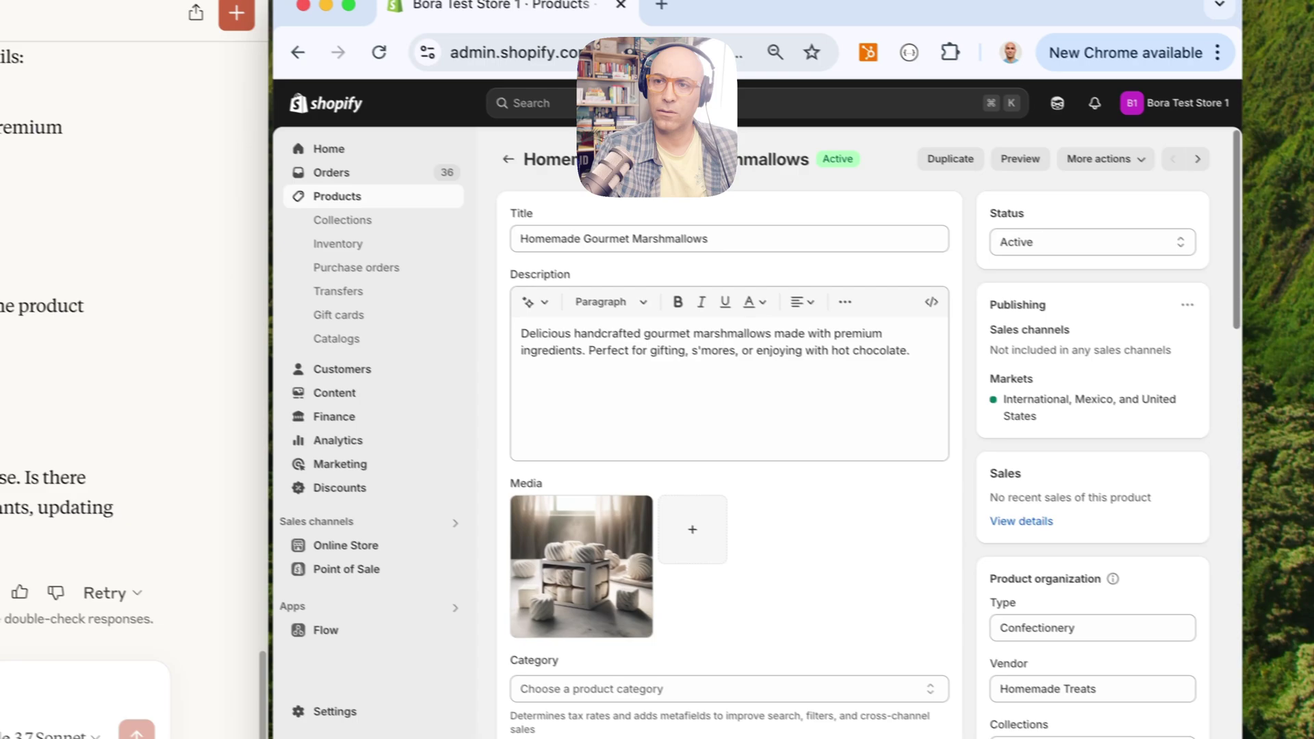
pyautogui.click(568, 561)
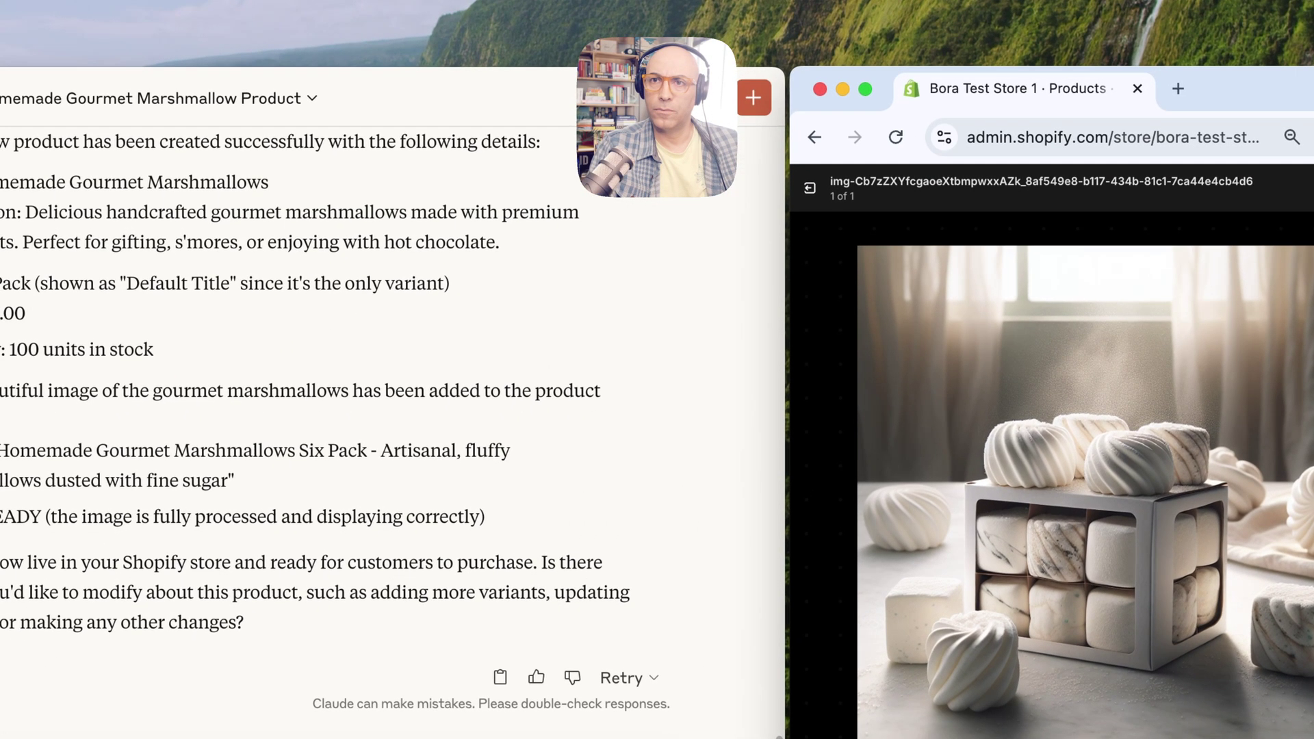
pyautogui.press('Escape')
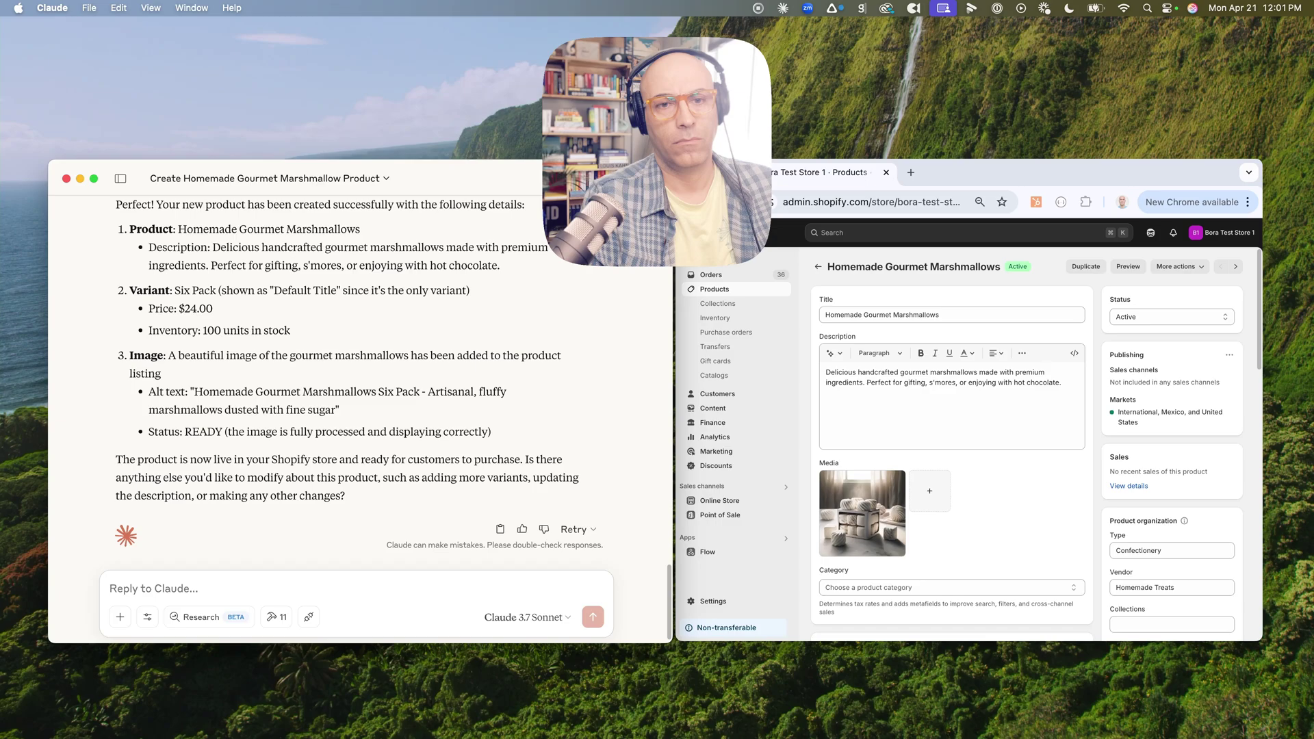
# Send Claude the request 'Can you create another variant, 9 items for $32?'
pyautogui.write('Can you create another variant, 9 items for $32?')
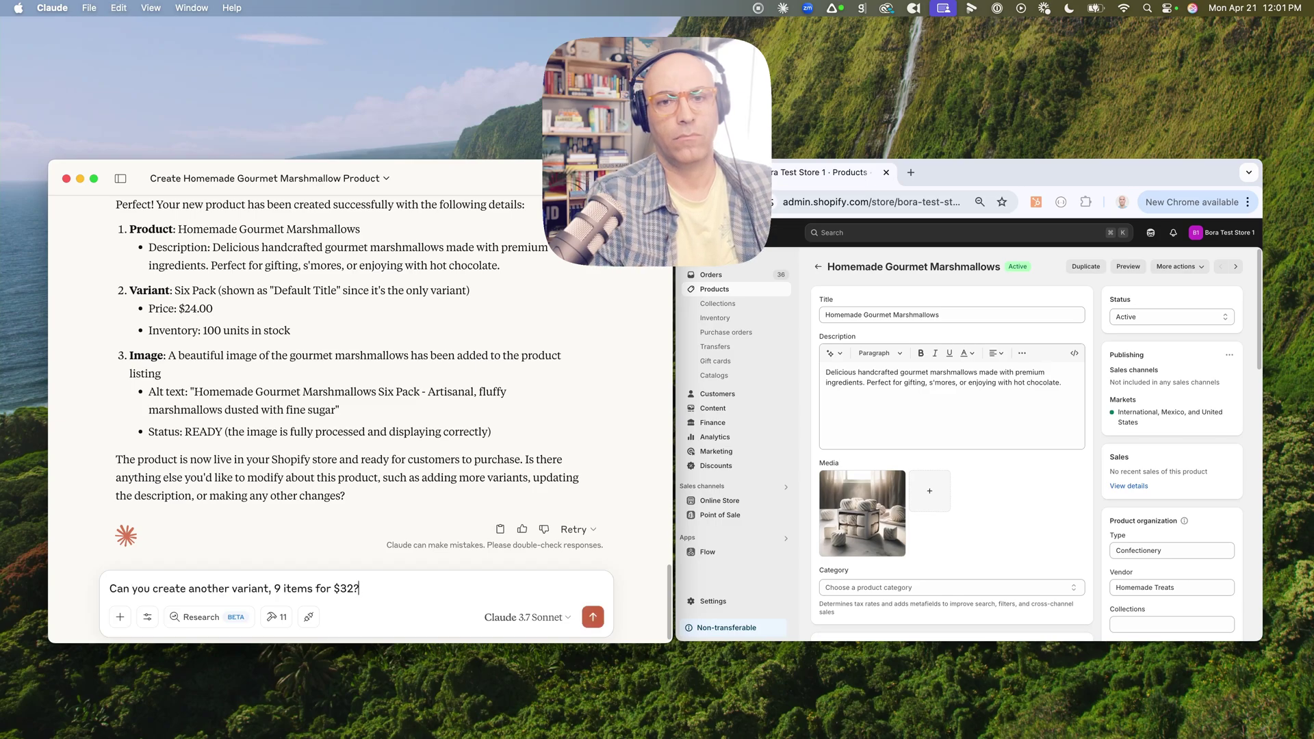
pyautogui.press('Return')
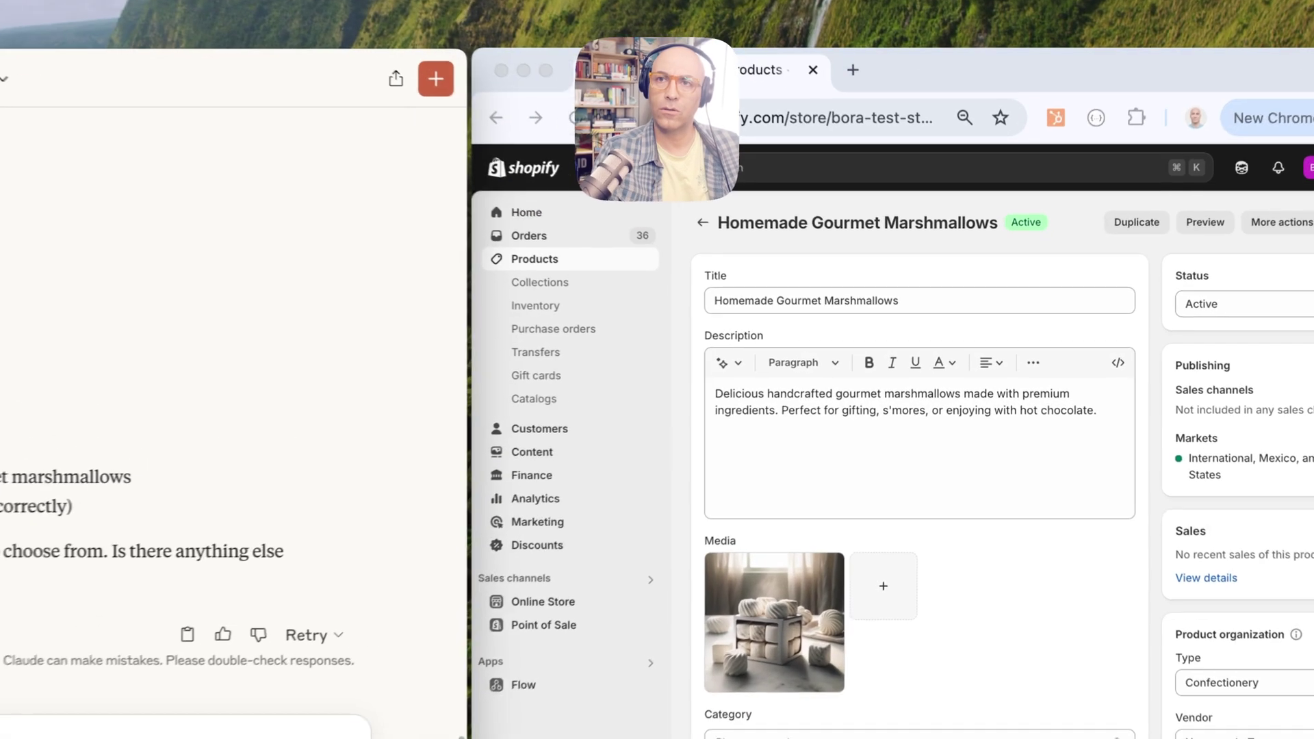
# Confirm the 6 Pack and 9 Pack variants, then preview the marshmallows on the storefront
pyautogui.press('super+r')
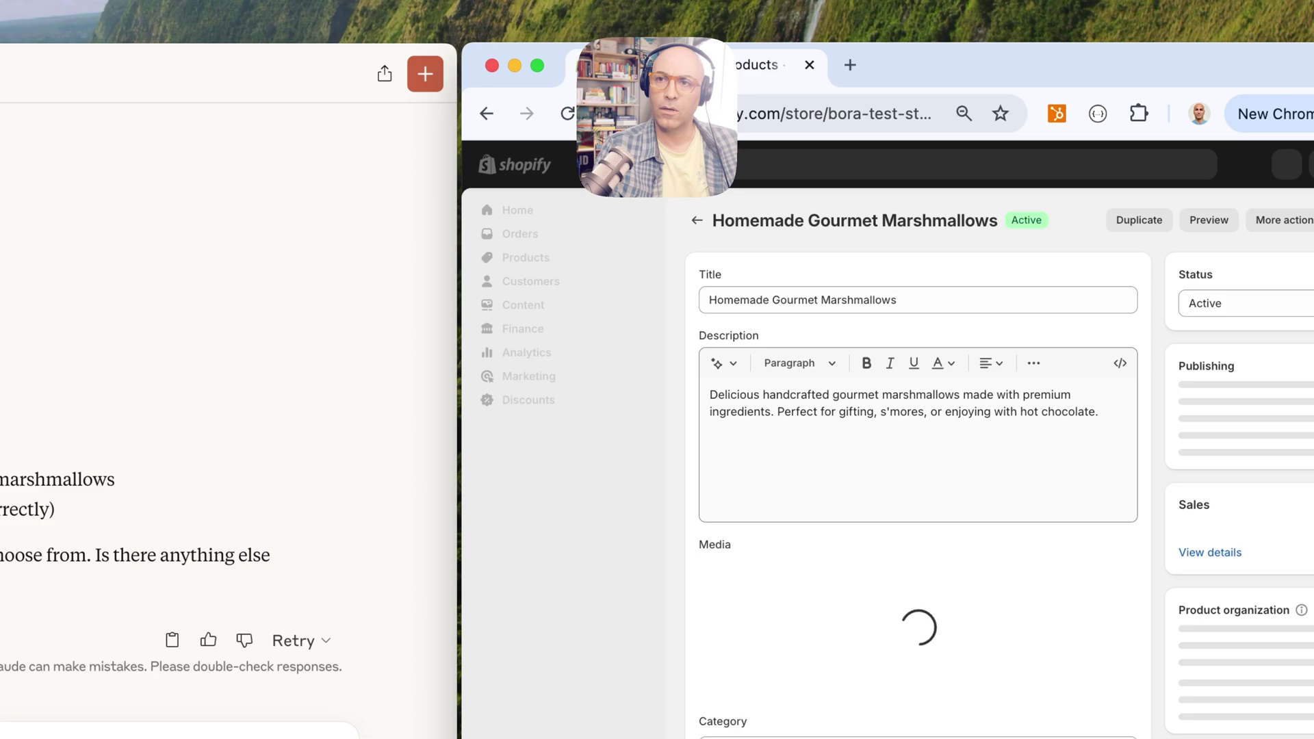
pyautogui.scroll(-6, 917, 466)
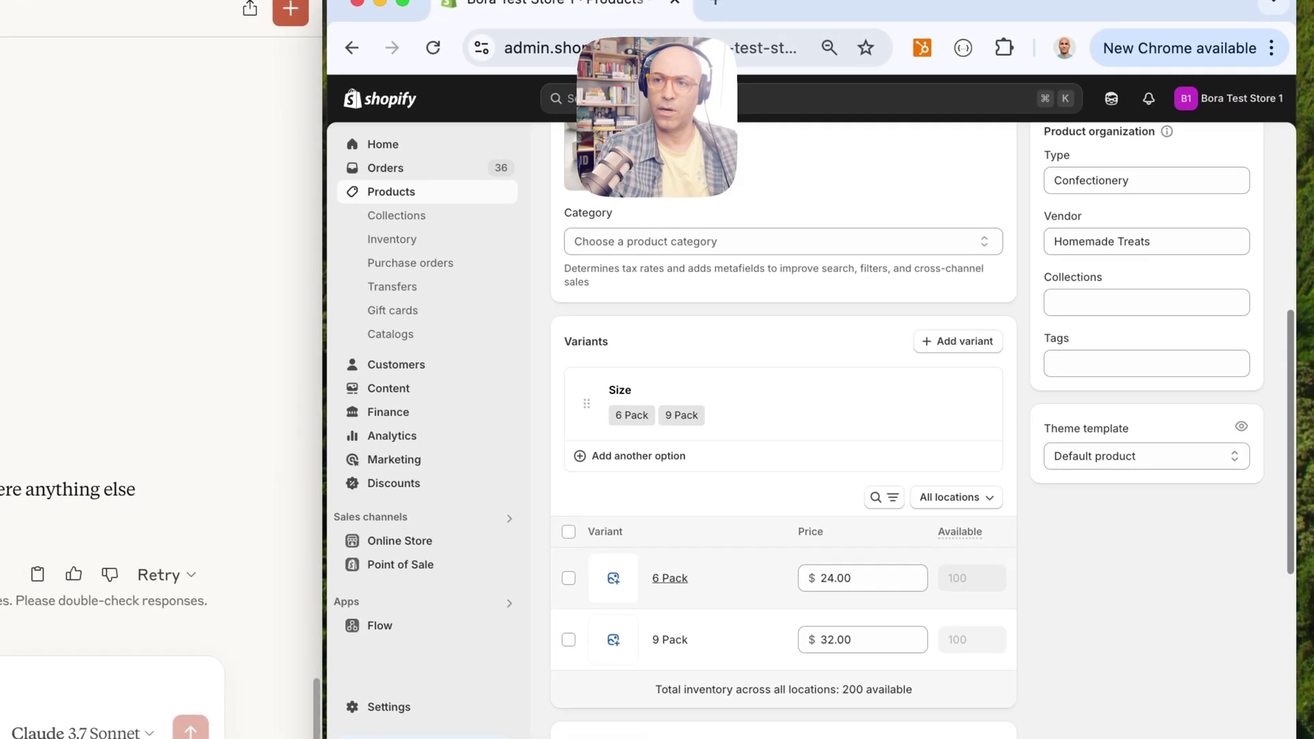
pyautogui.scroll(-3, 916, 479)
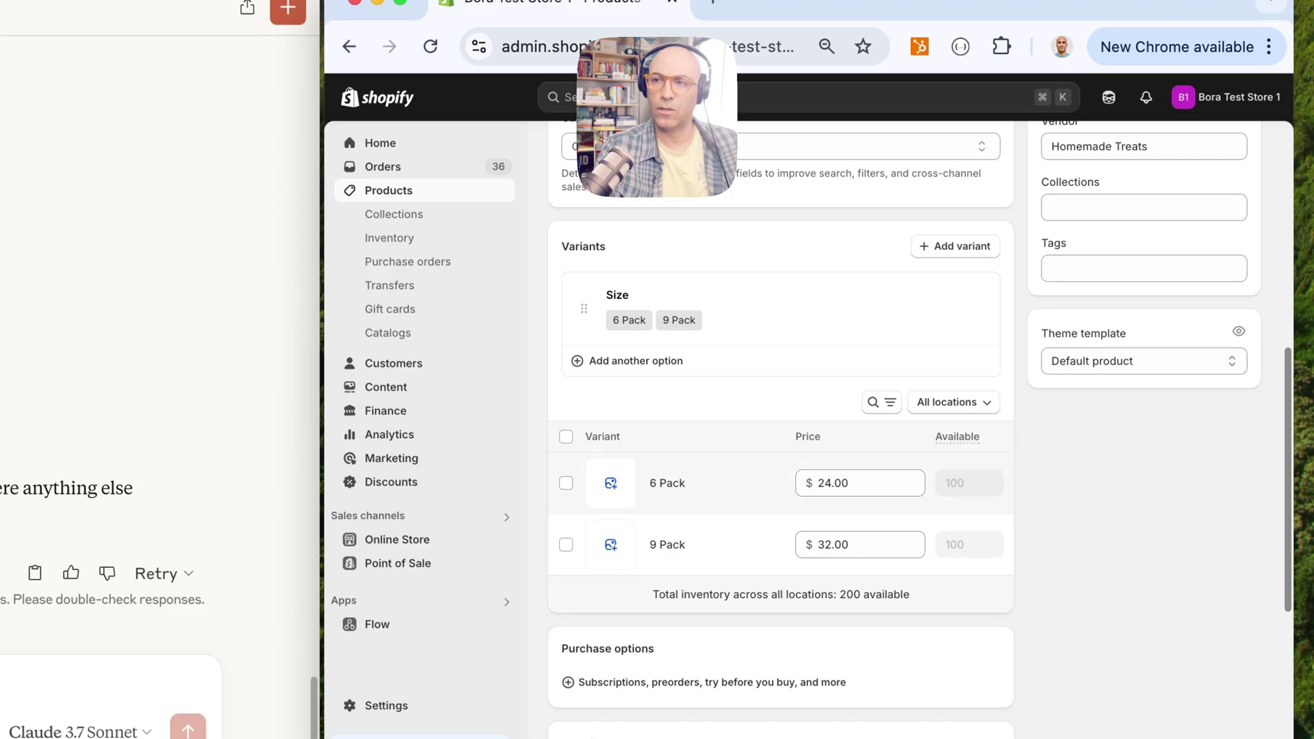
pyautogui.scroll(1, 780, 513)
pyautogui.scroll(7, 781, 411)
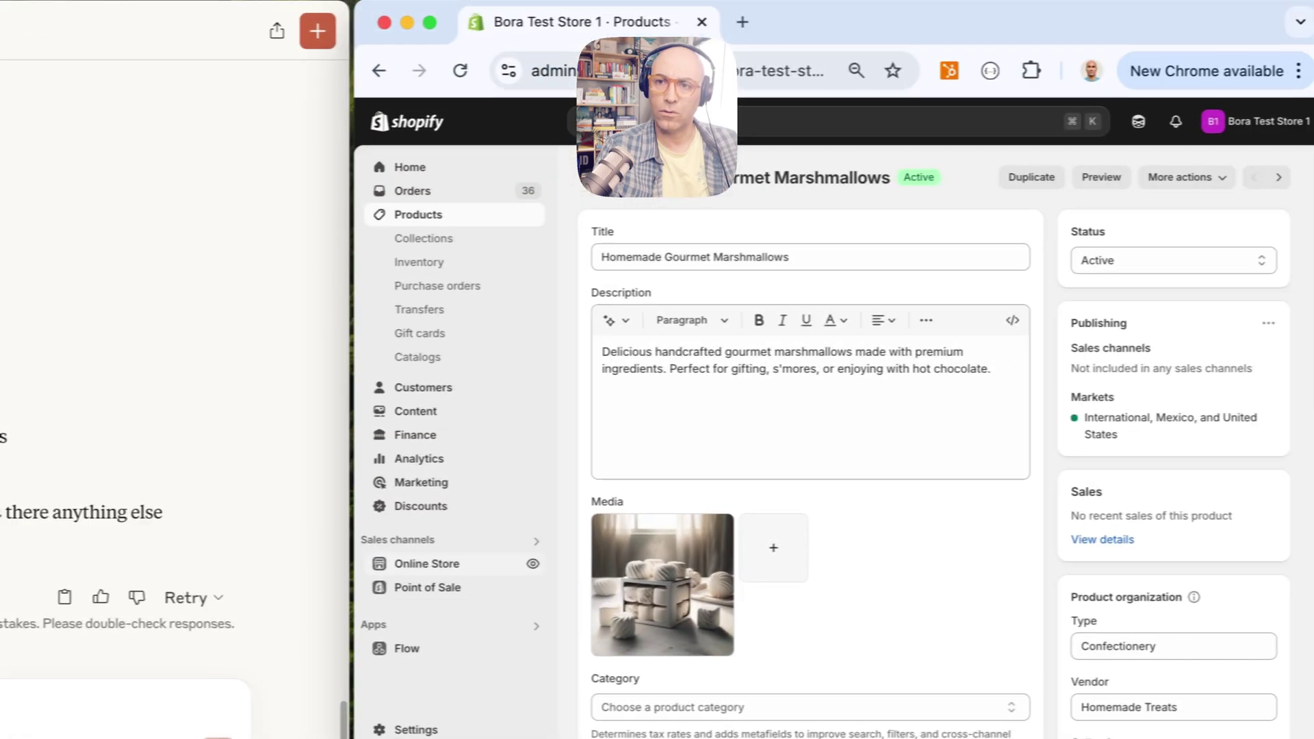
pyautogui.click(793, 559)
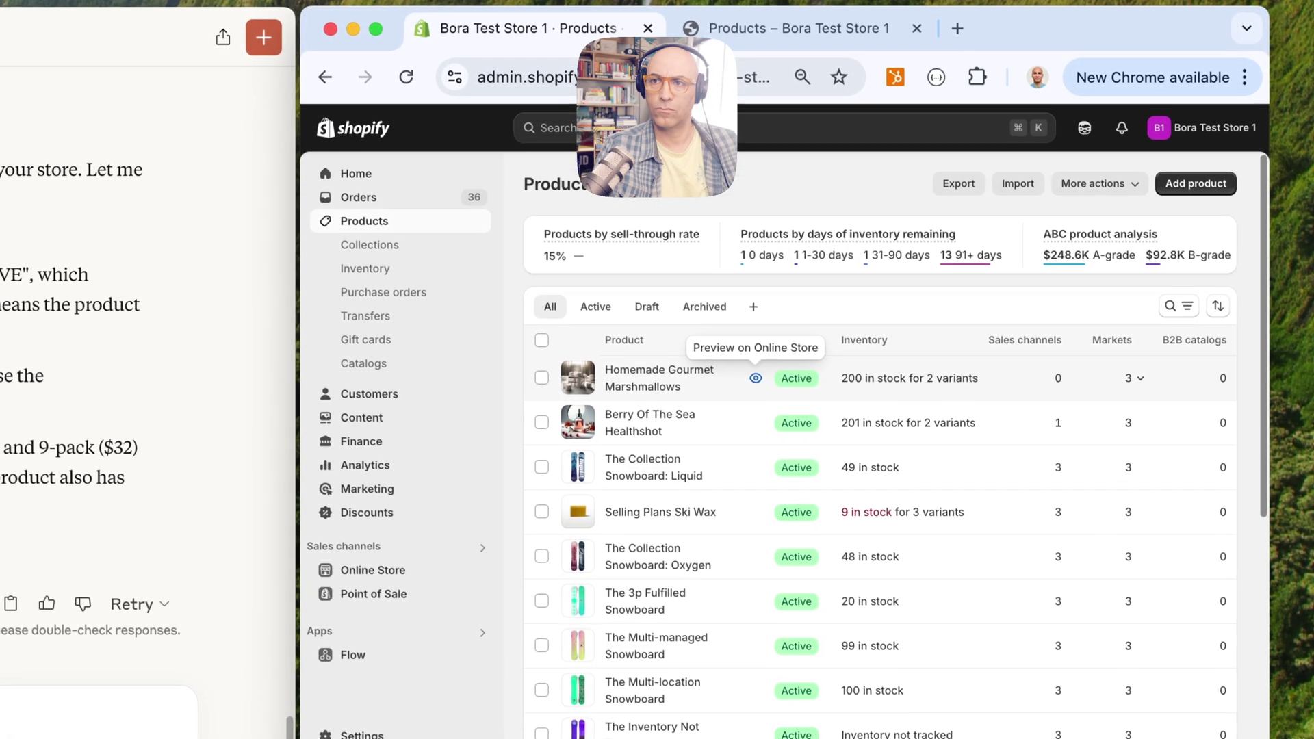
pyautogui.click(754, 375)
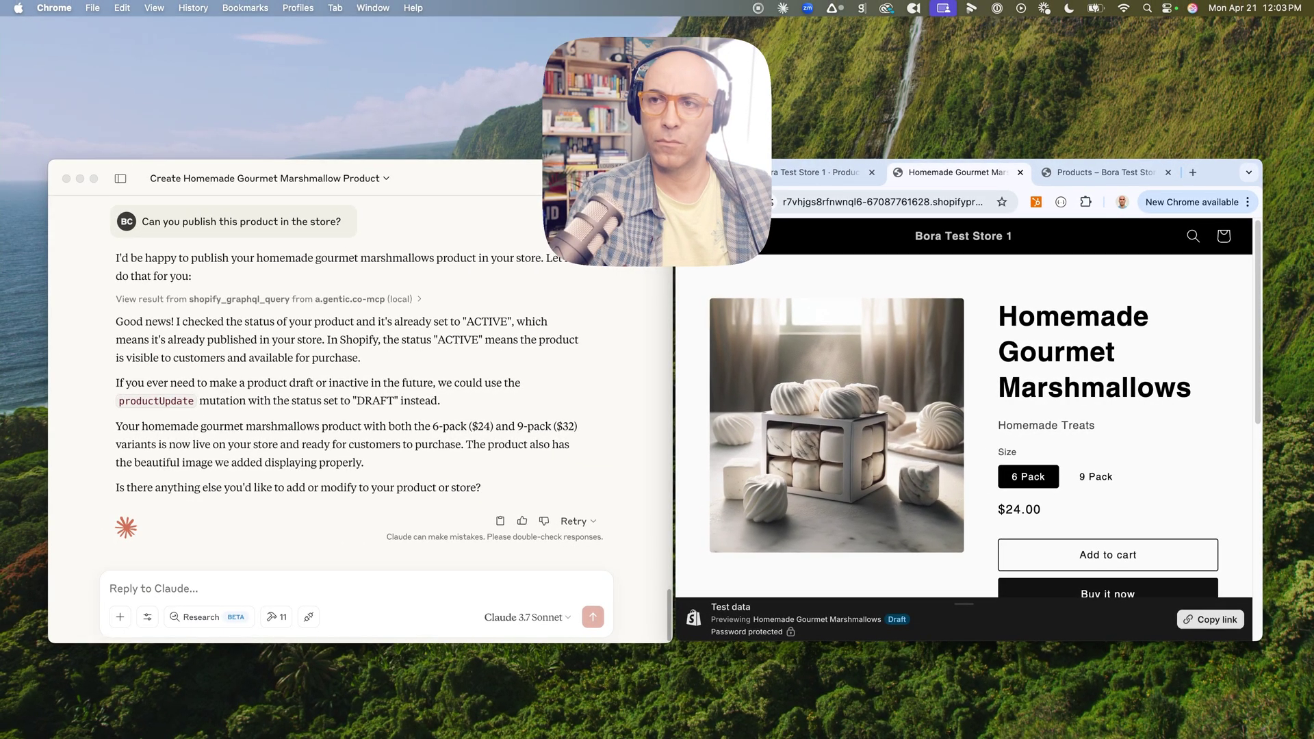
# Review the storefront preview, then ask Claude for a one-day 20% marshmallow sale
pyautogui.scroll(-5, 964, 410)
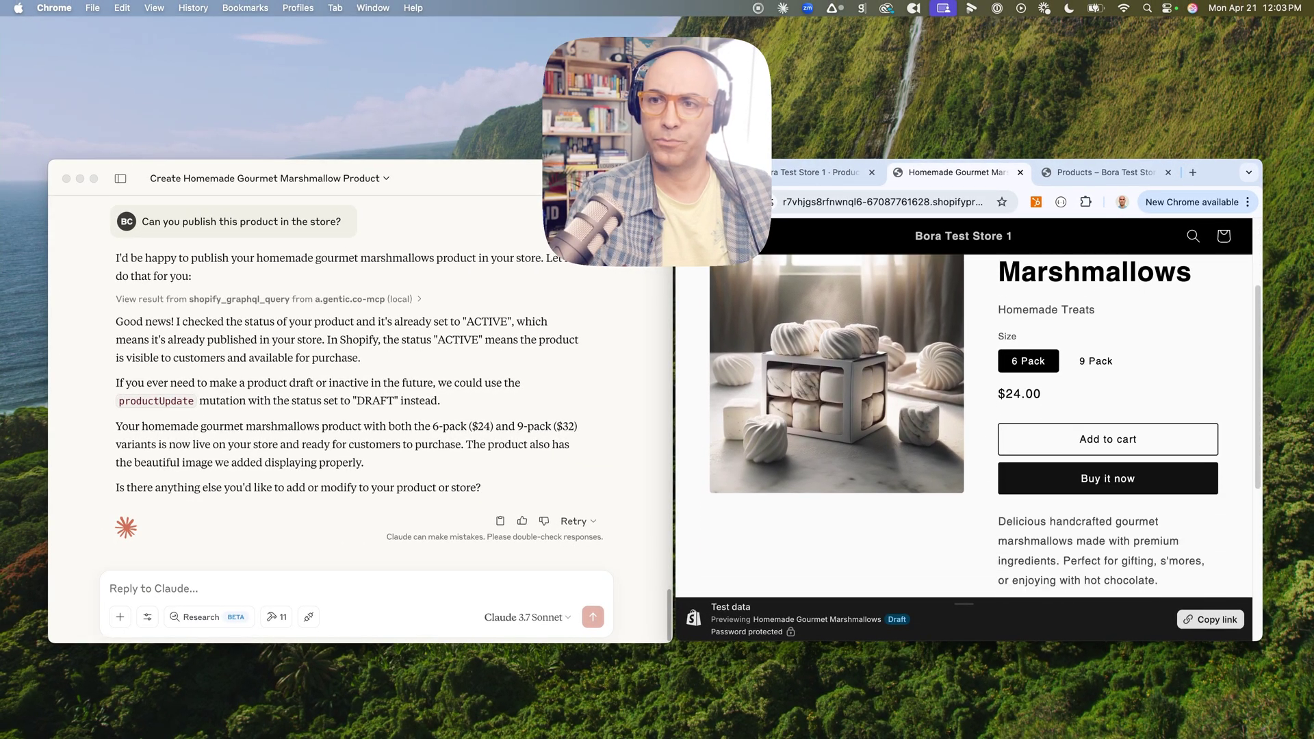
pyautogui.scroll(-1, 965, 411)
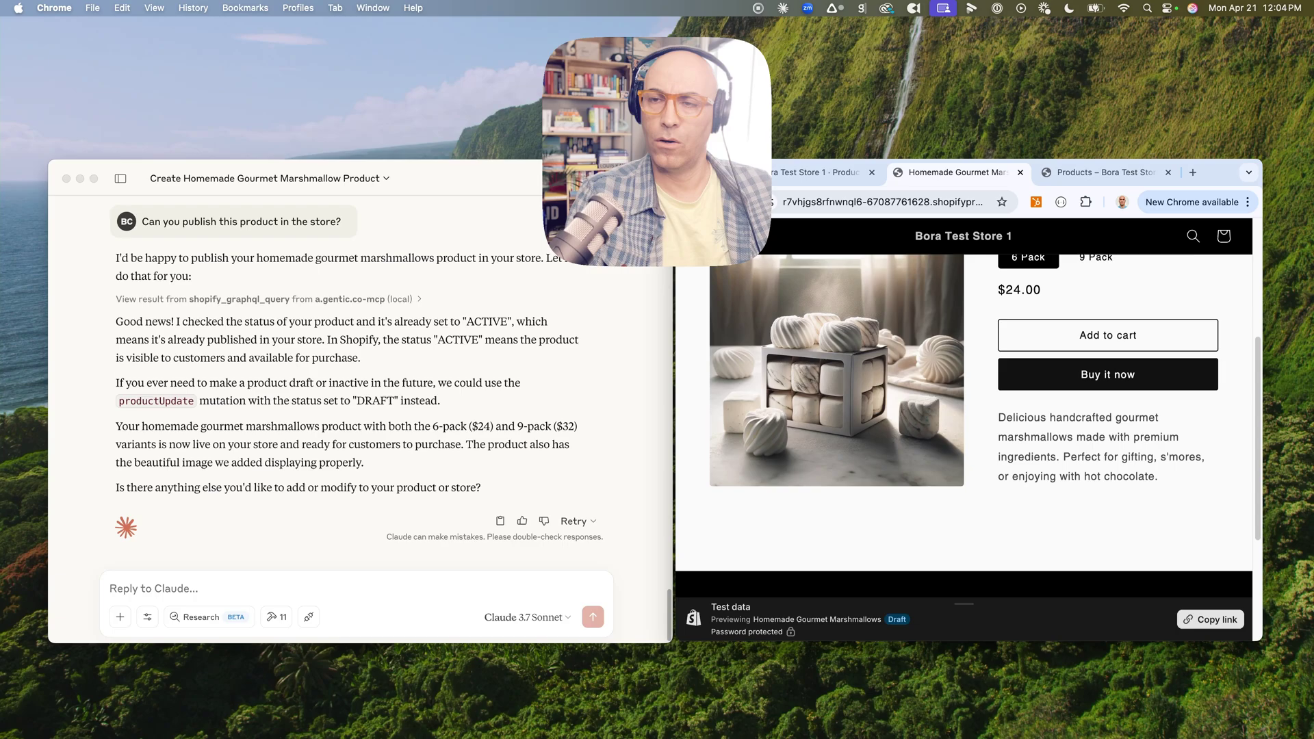
pyautogui.scroll(3, 963, 411)
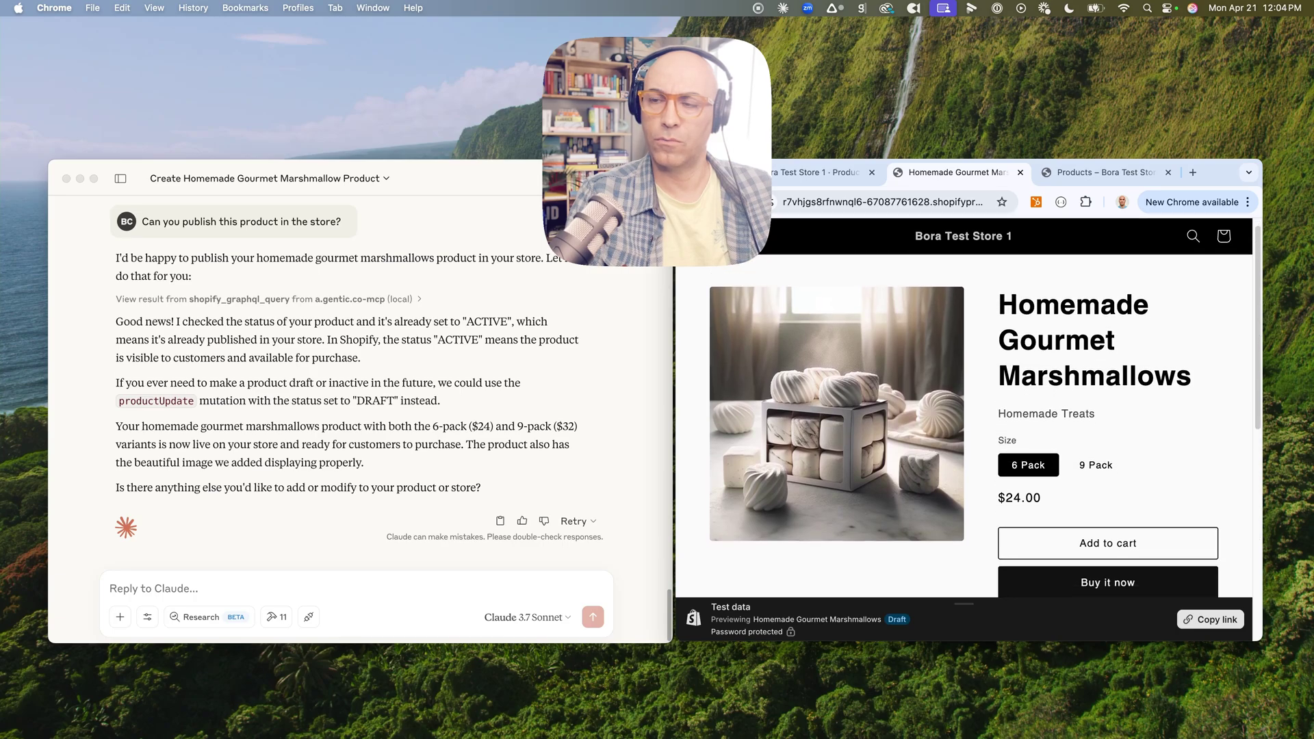
pyautogui.scroll(-2, 963, 424)
pyautogui.scroll(2, 964, 410)
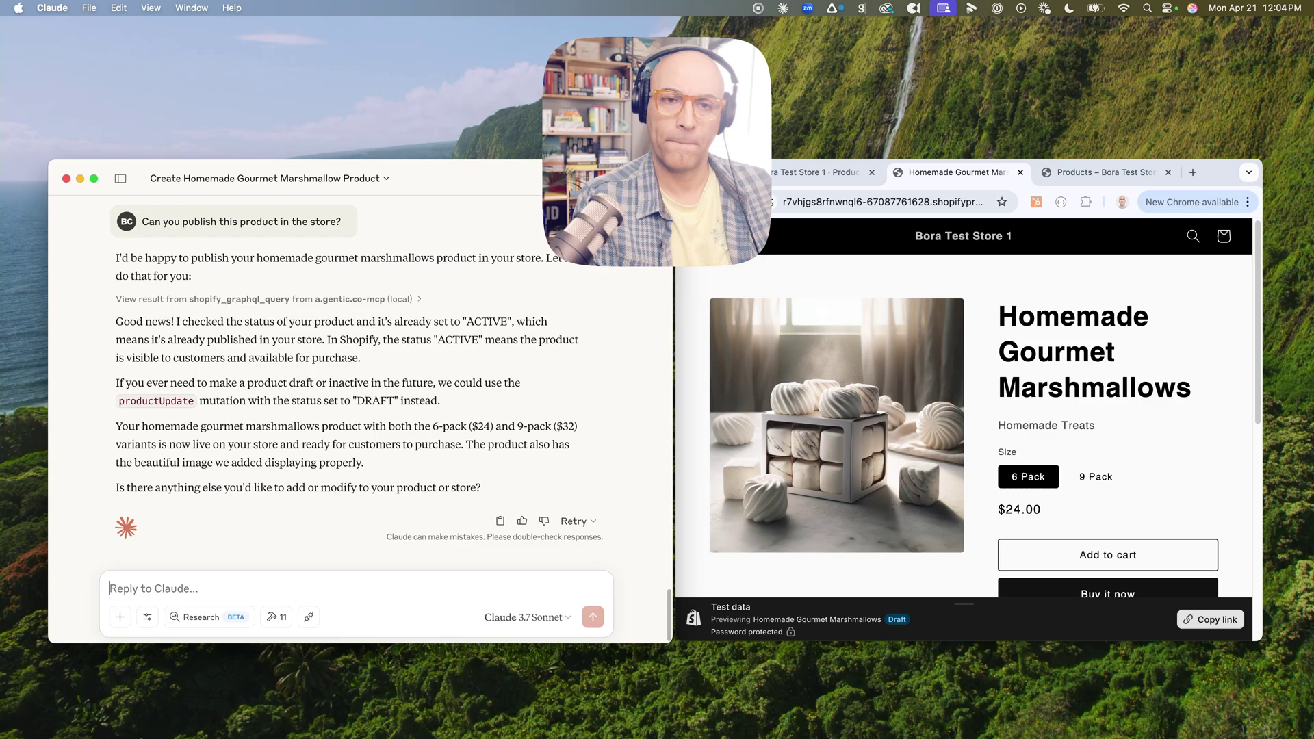
pyautogui.write('Can you create a one-day sale for today only on April 21st so people who visit this page to buy the marshmallows get a 20% discount automatically?')
pyautogui.press('Return')
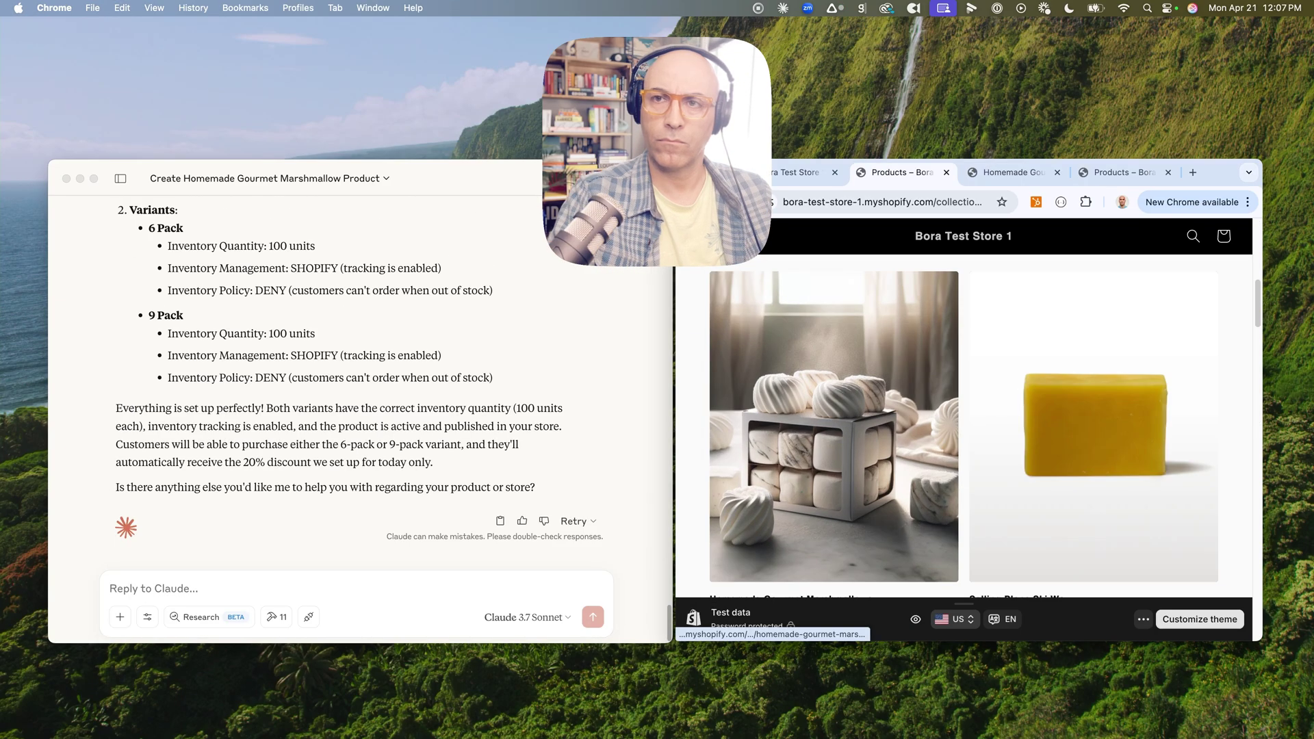
# Add a 6 Pack to the storefront cart and confirm the sale drops it from $24.00 to $19.20
pyautogui.scroll(10, 833, 424)
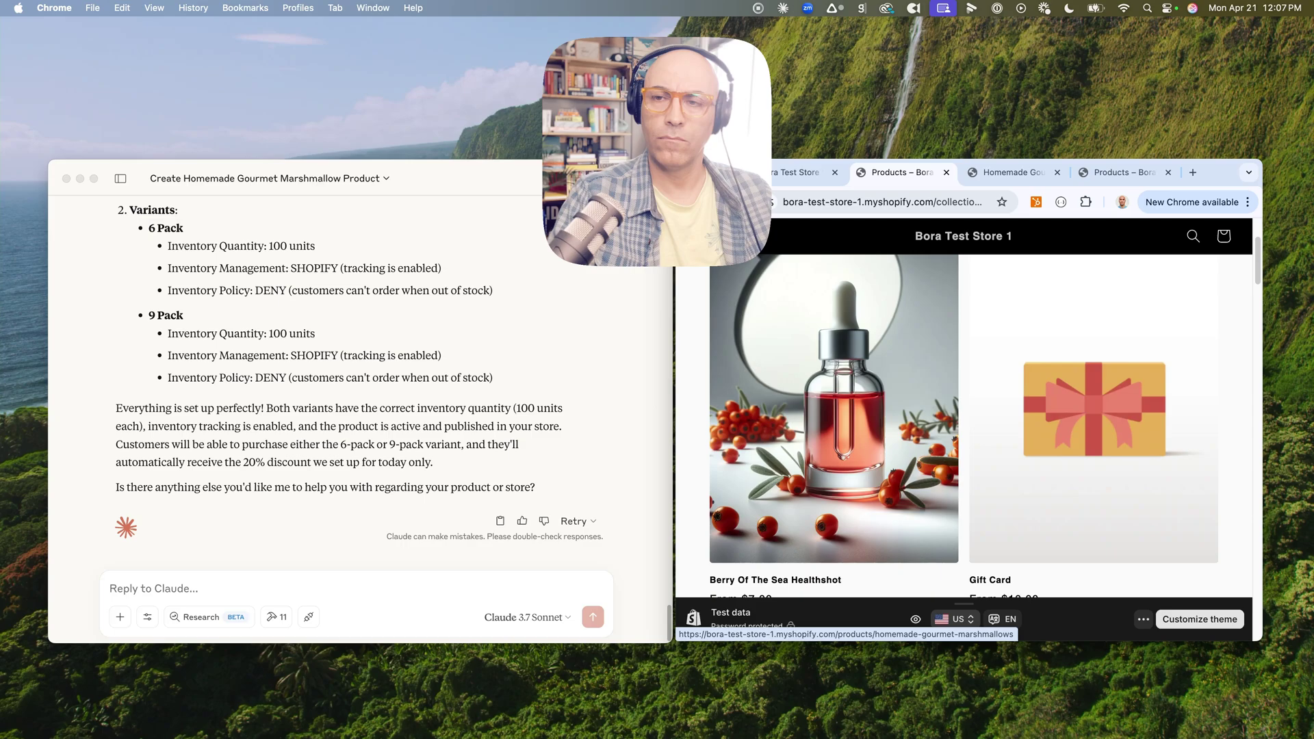
pyautogui.scroll(-8, 833, 424)
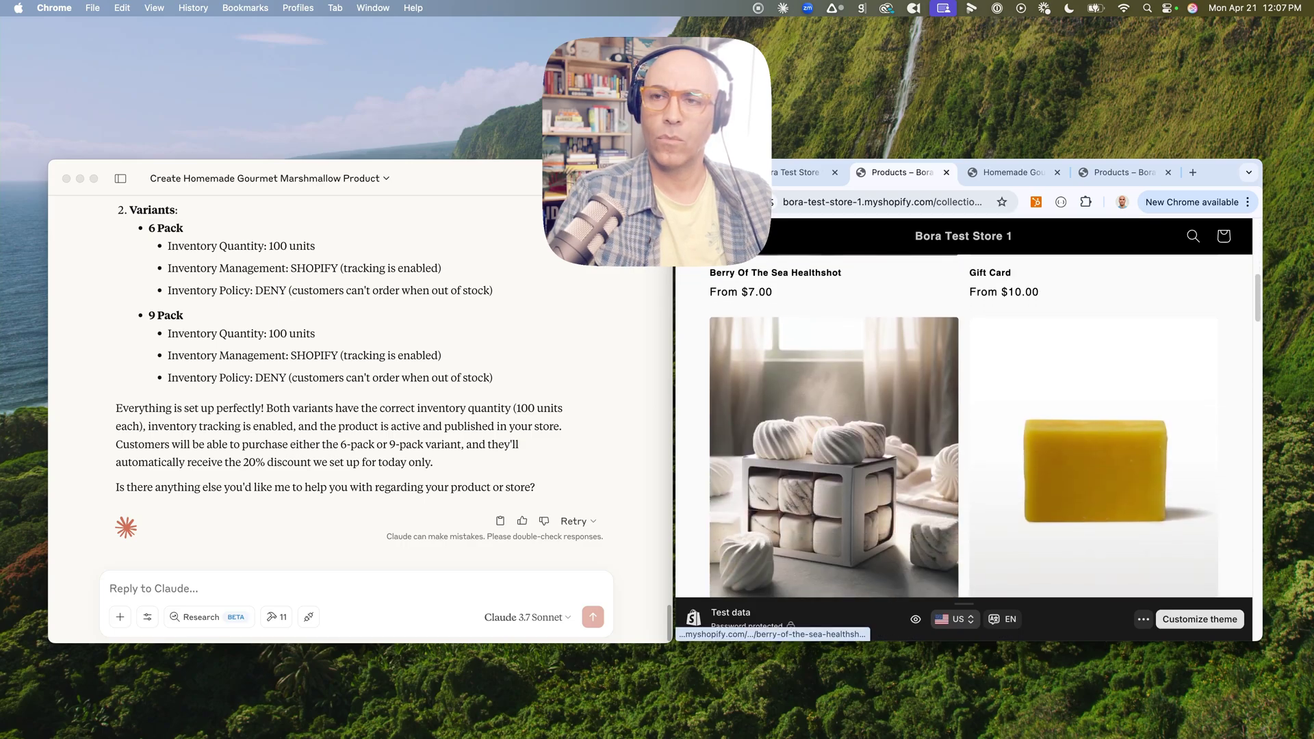
pyautogui.scroll(-1, 834, 424)
pyautogui.click(834, 438)
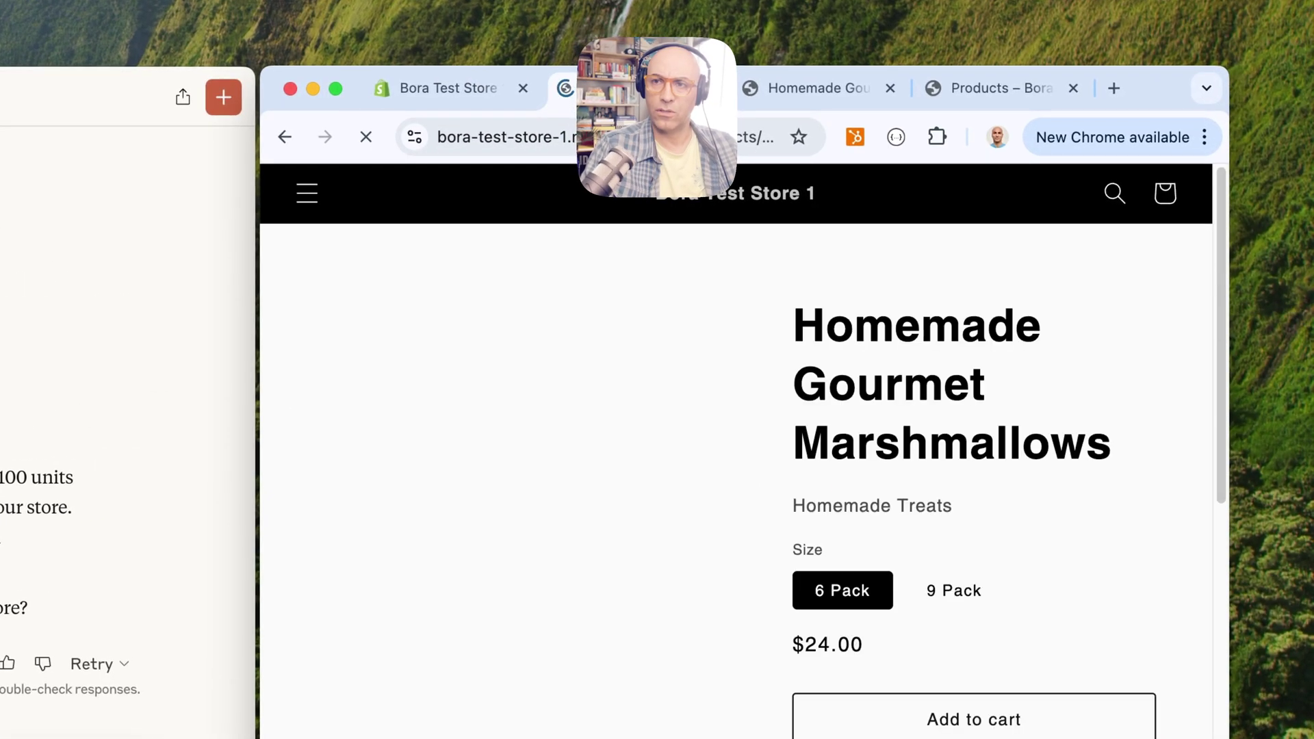
pyautogui.scroll(-2, 771, 444)
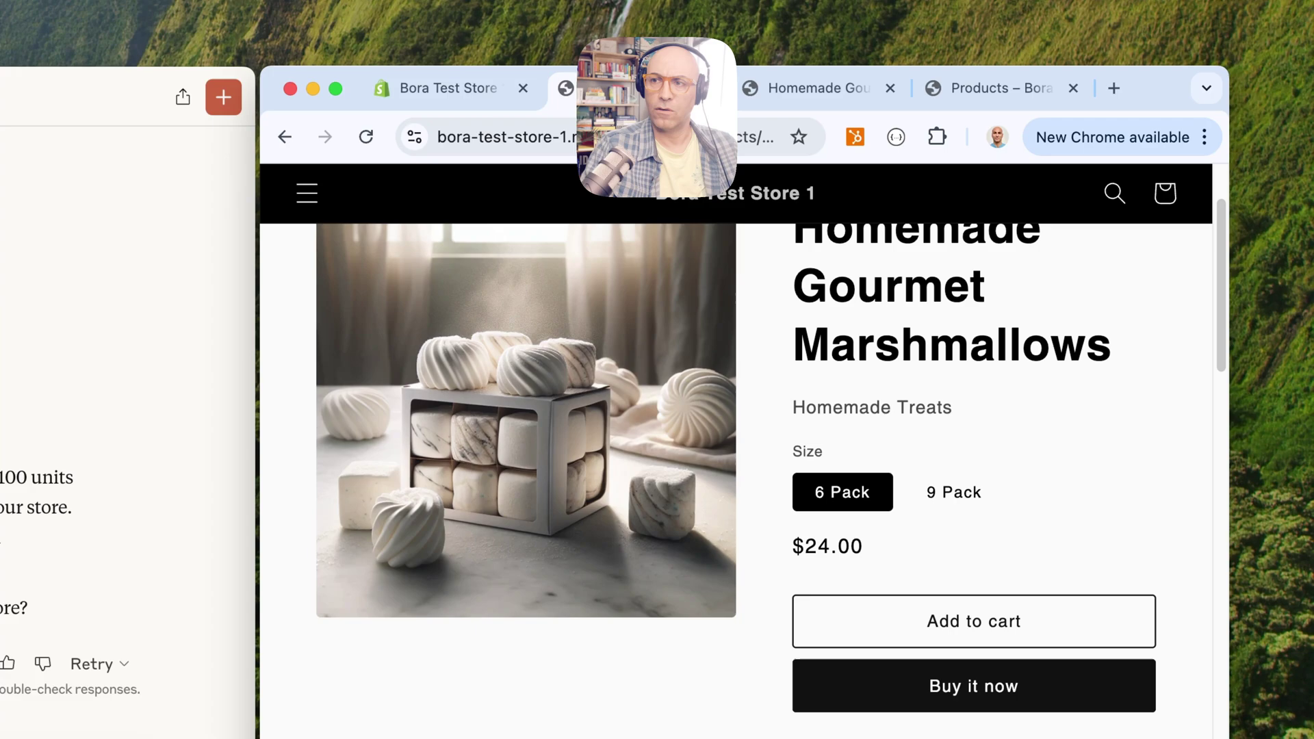
pyautogui.click(975, 620)
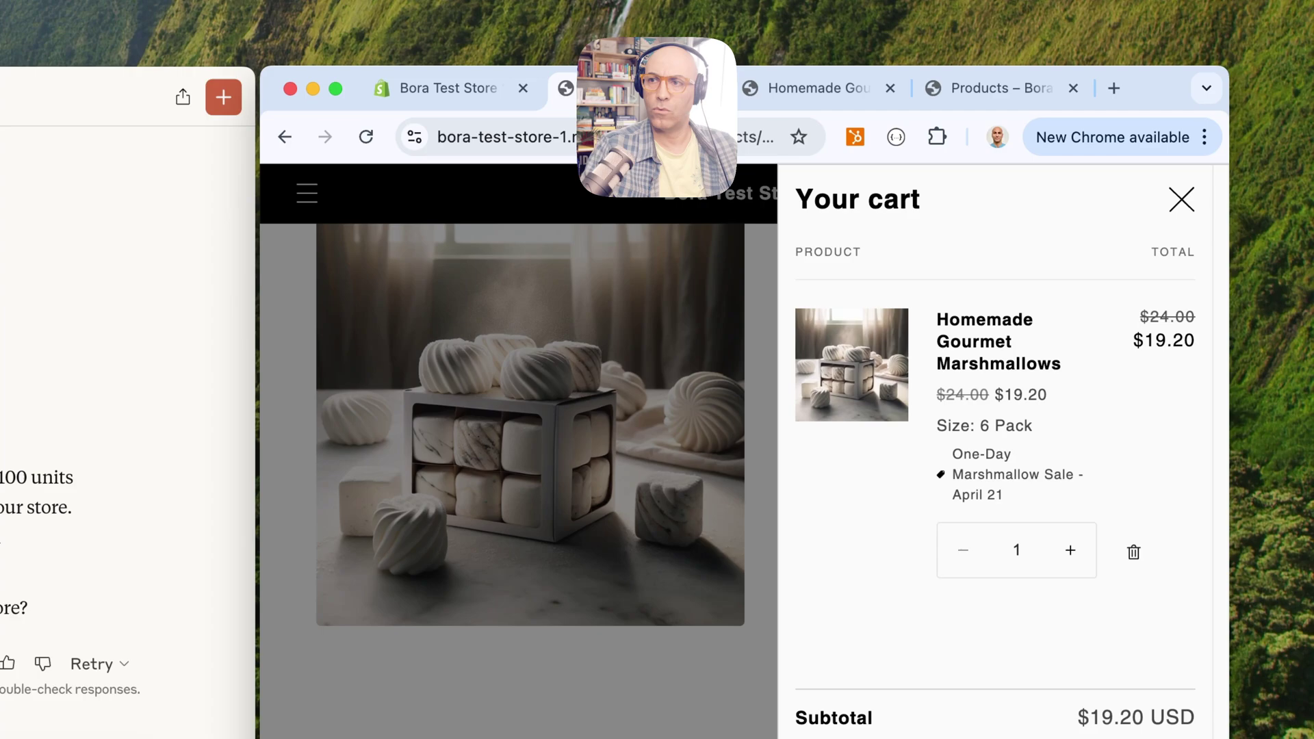
pyautogui.moveTo(953, 453); pyautogui.dragTo(1003, 494)
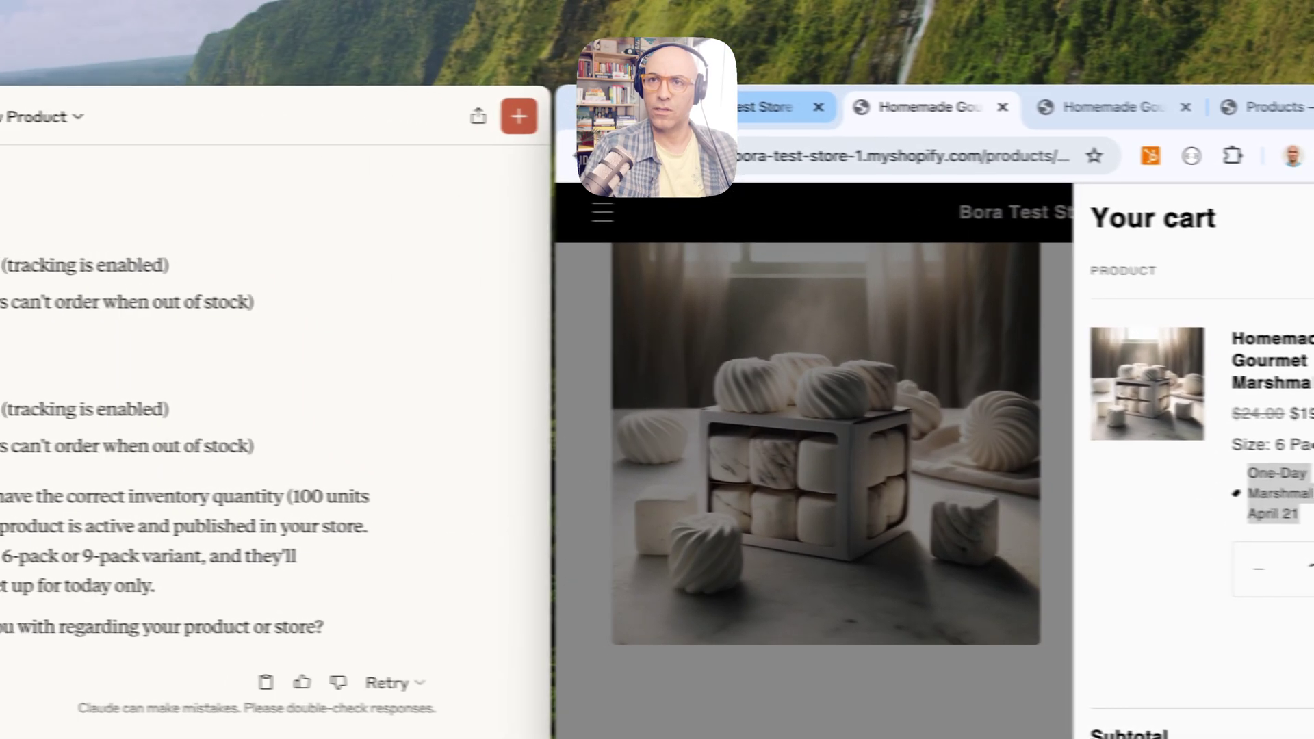
pyautogui.press('super+1')
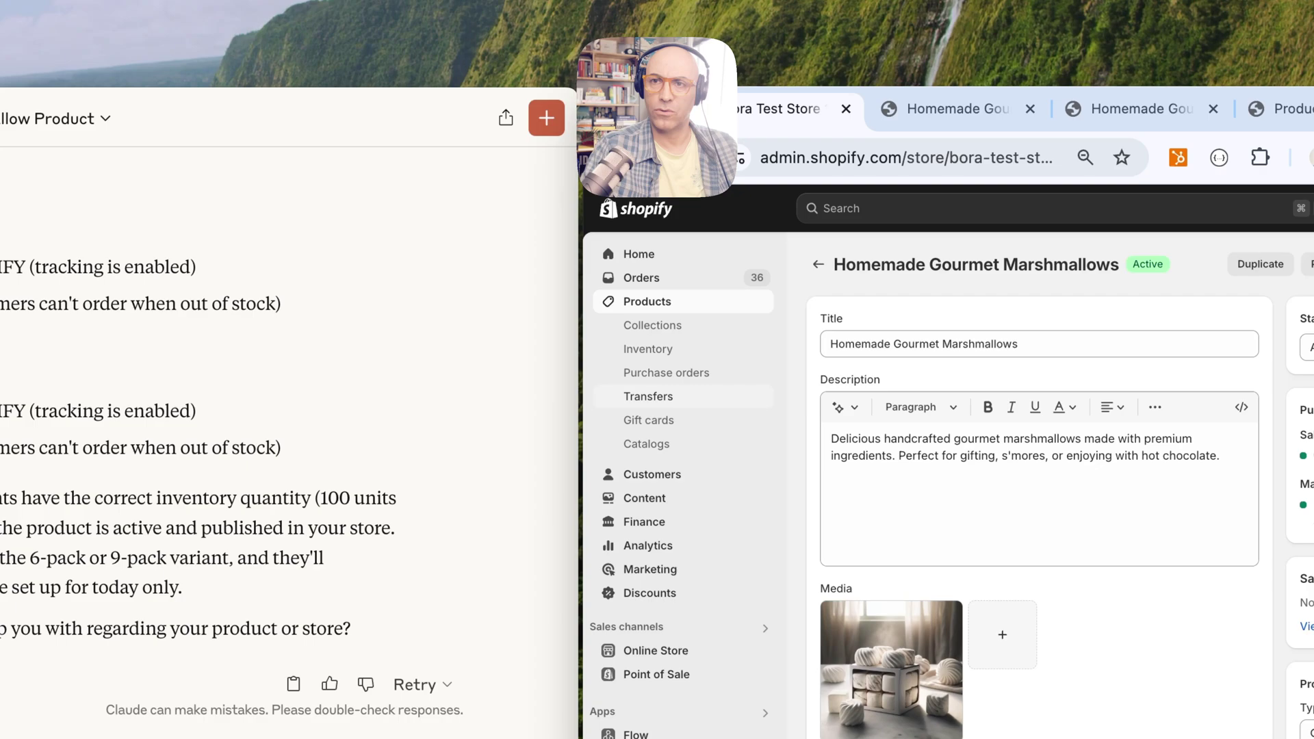
# Review the One-Day Marshmallow Sale - April 21's 20% off settings, then return to the Discounts list
pyautogui.click(650, 592)
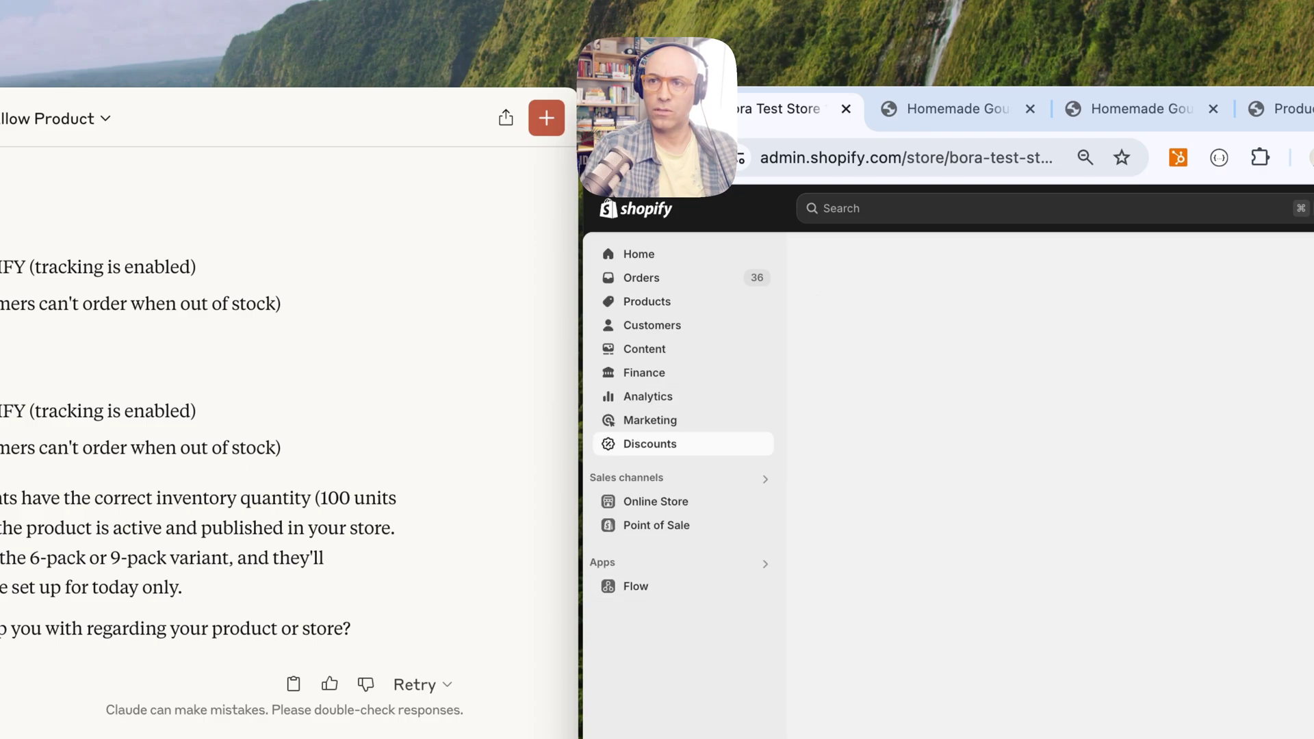
pyautogui.scroll(-3, 1040, 480)
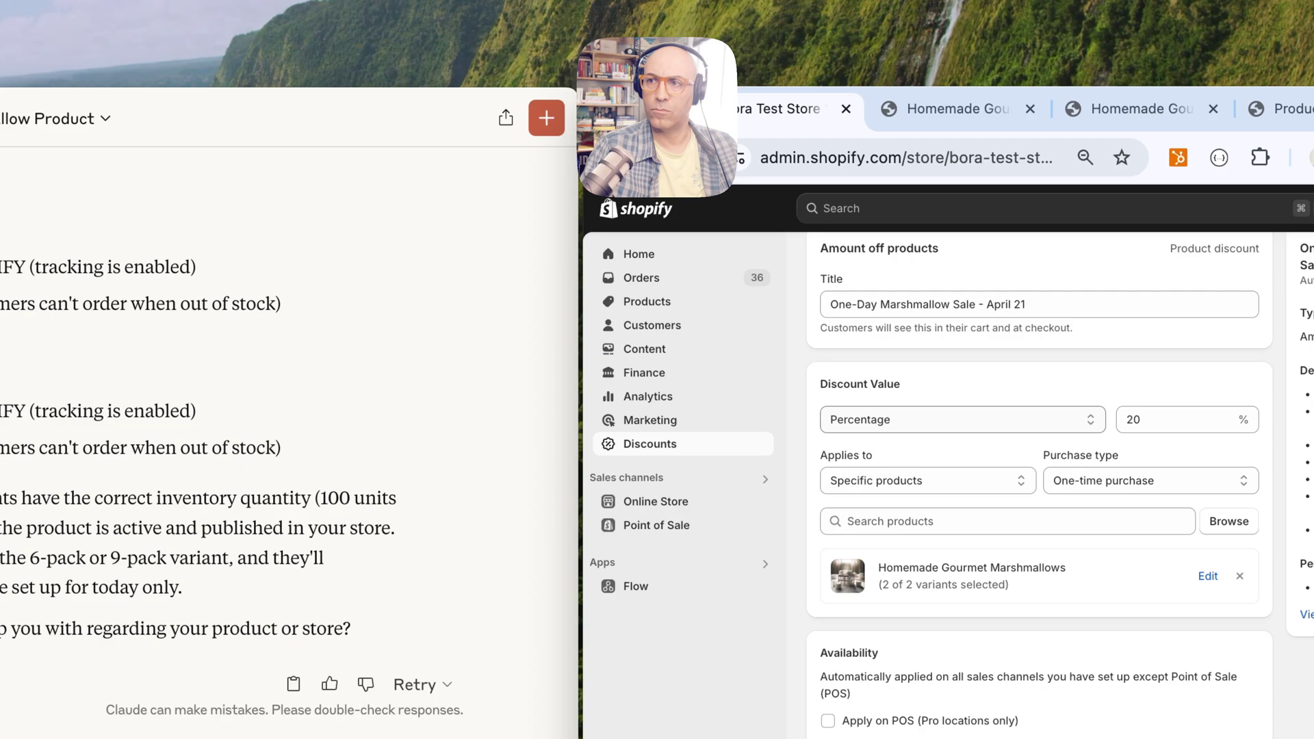
pyautogui.scroll(-2, 1040, 480)
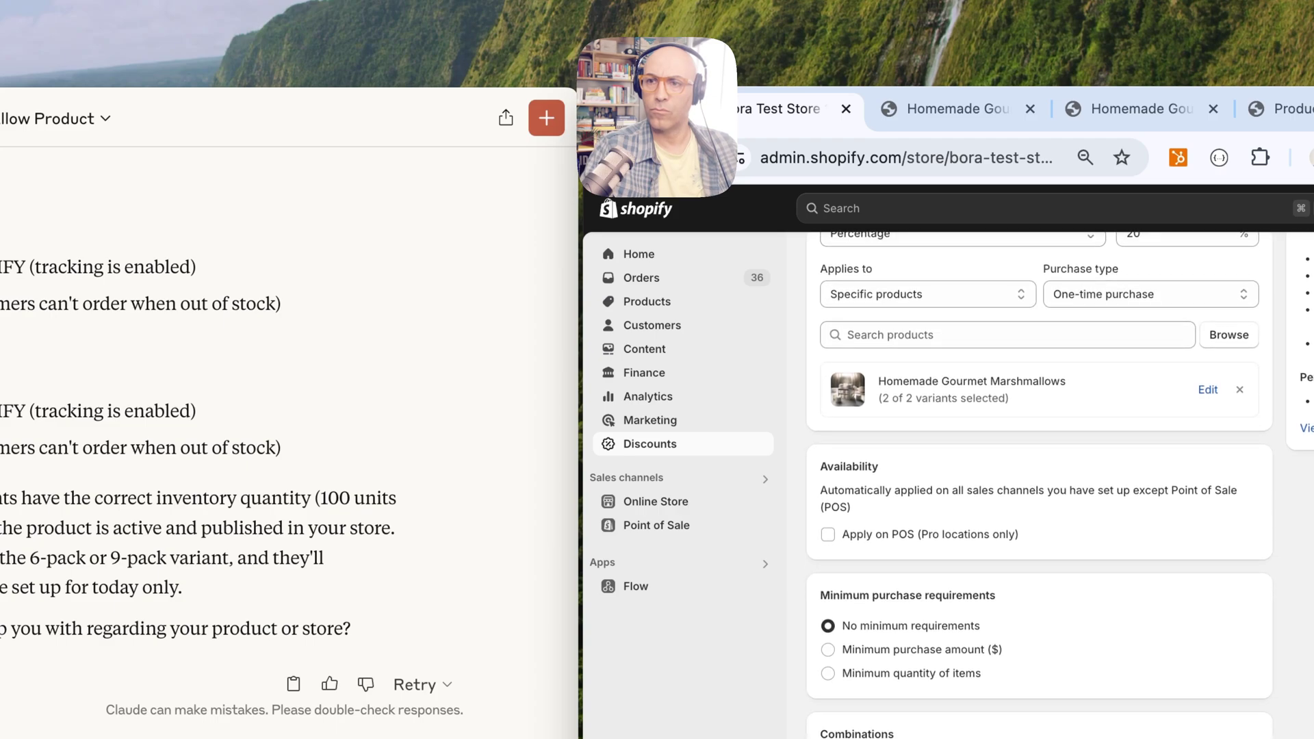
pyautogui.scroll(5, 1040, 479)
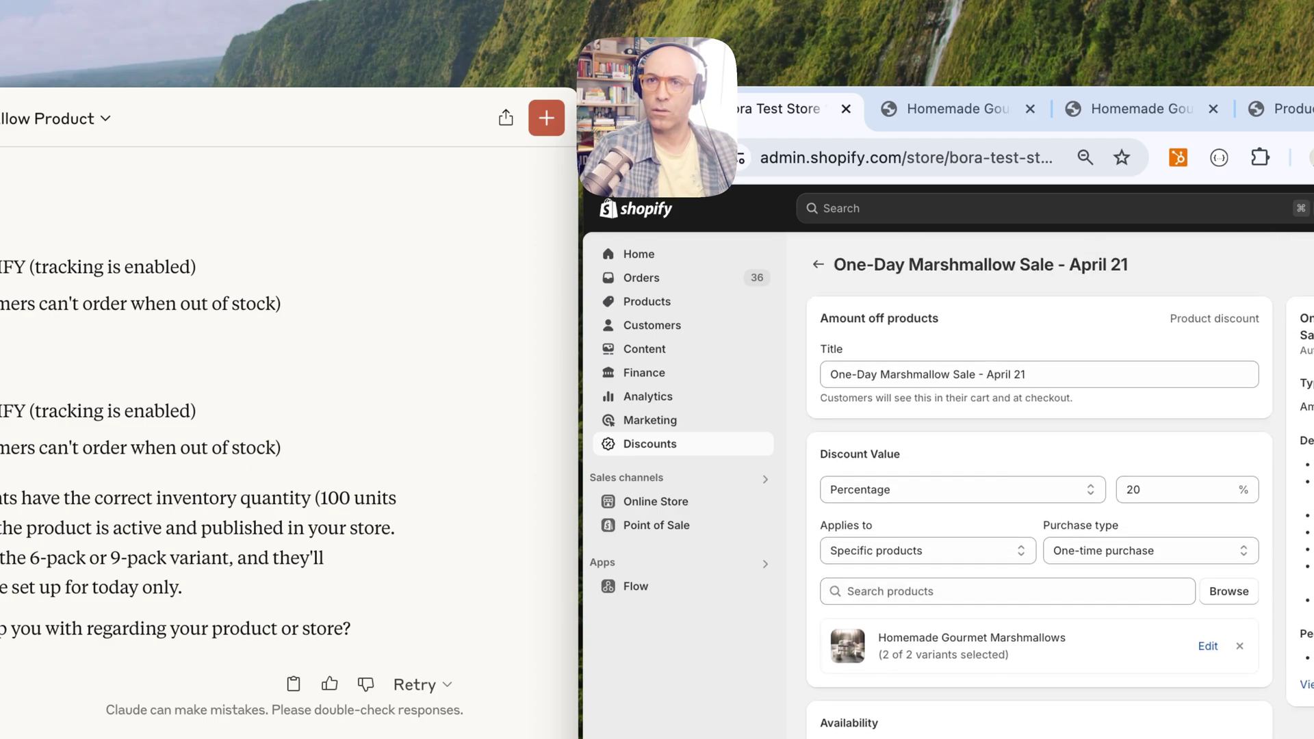
pyautogui.hotkey('alt', 'Left')
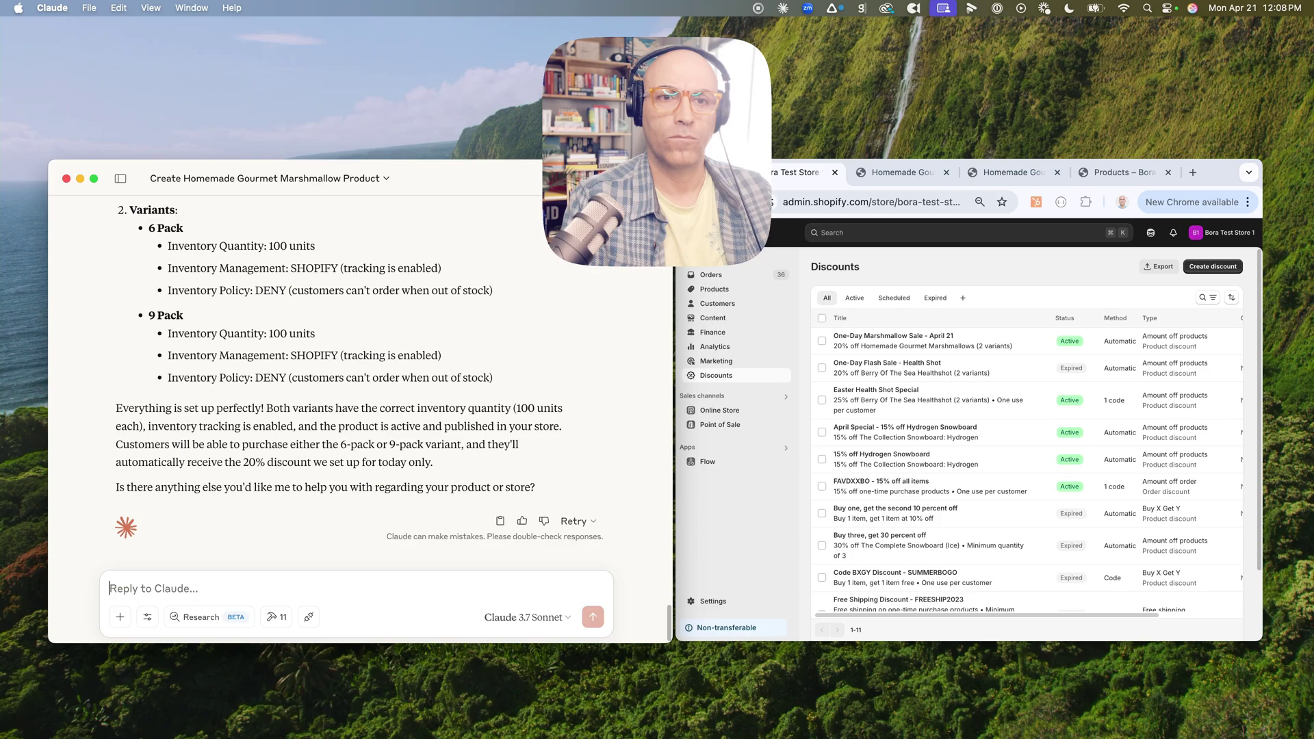
# Have Claude create a paid gift order for one 6 Pack, then open order #1061 in admin
pyautogui.write('Send a gift order to Gordon Ramsay, 123 Main Street, New York, NY 10028.')
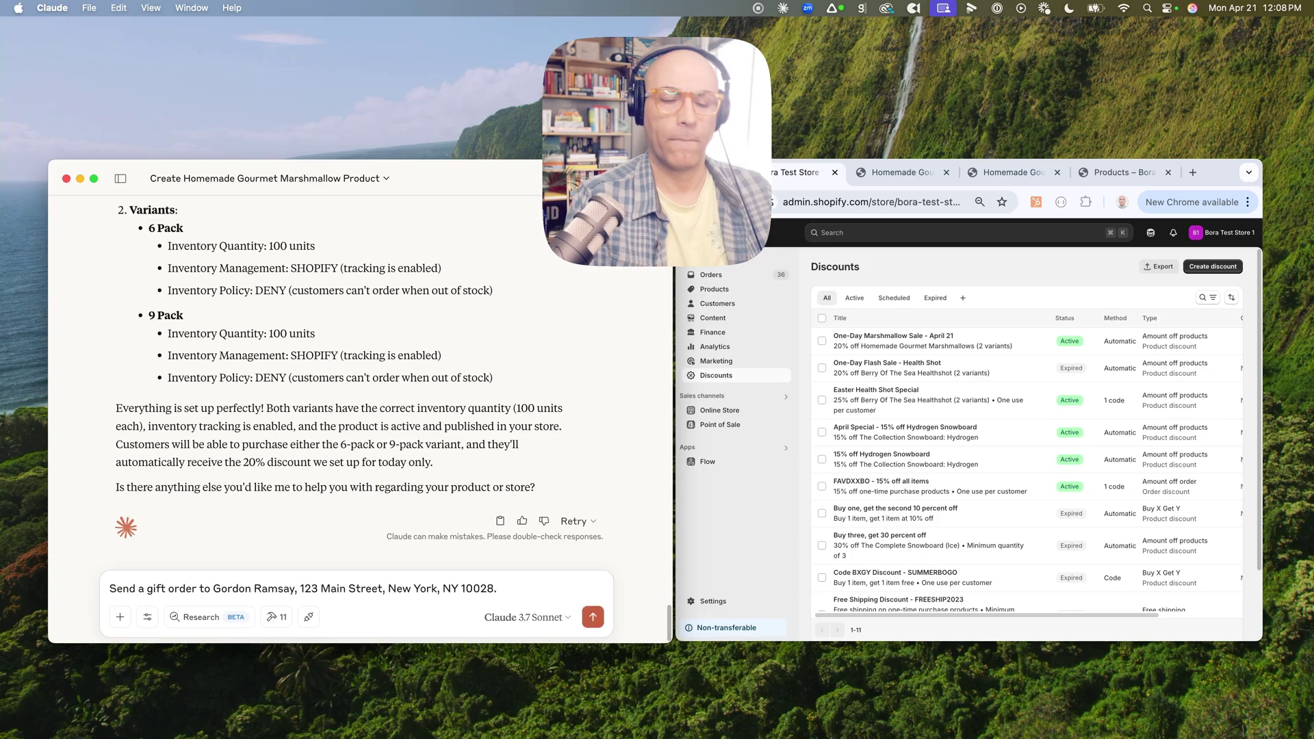
pyautogui.press('Return')
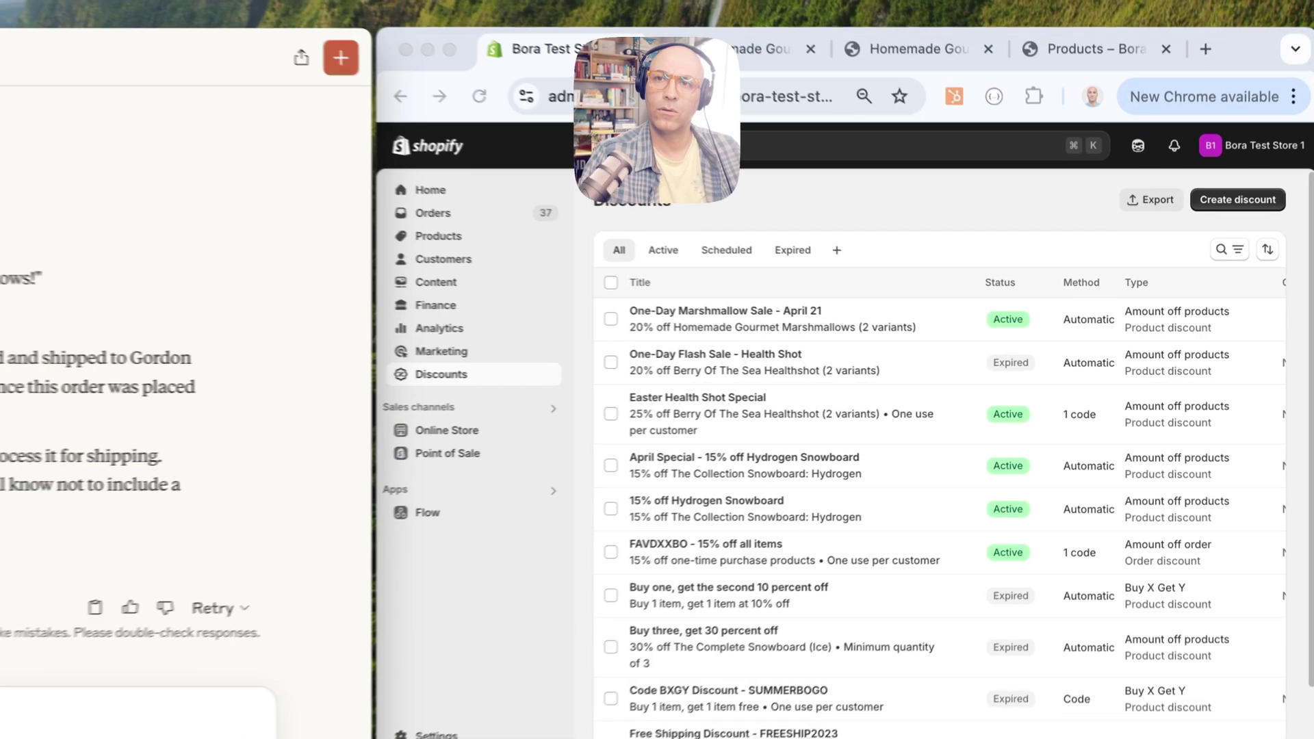
pyautogui.click(711, 274)
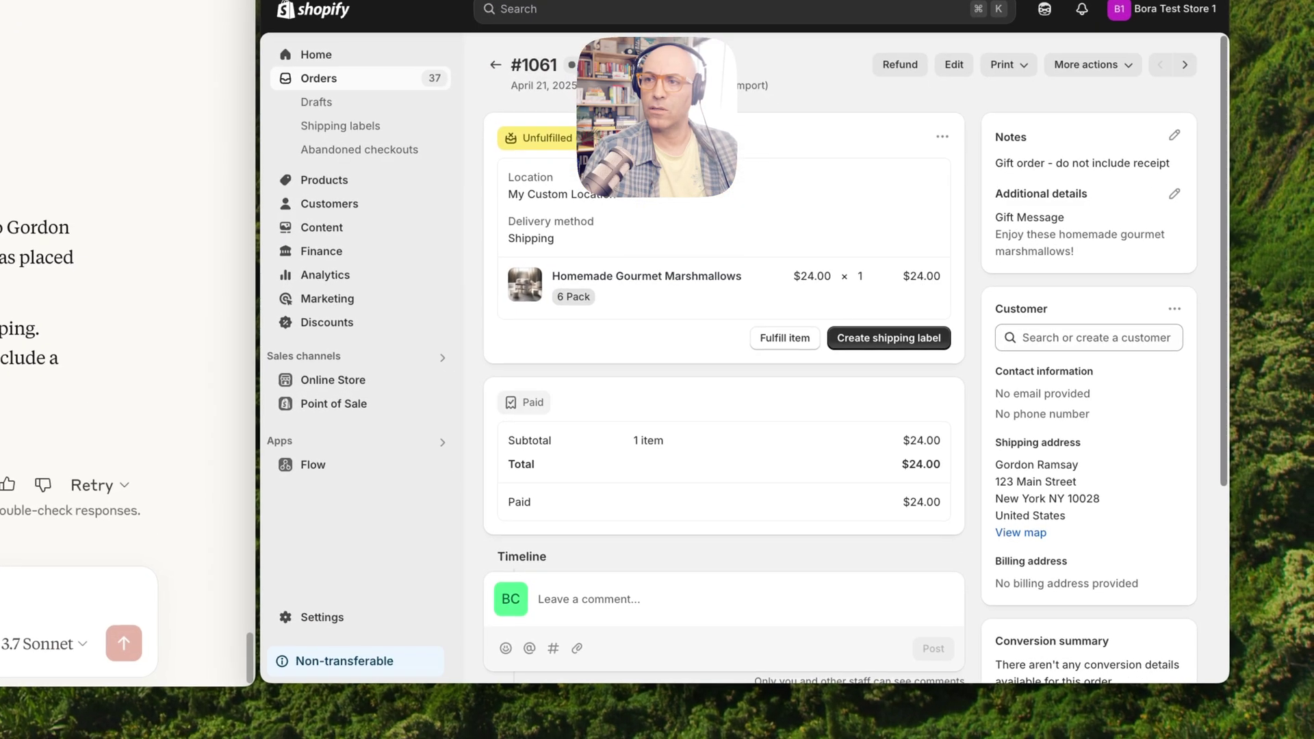
# Check order #1061's recipient shipping address and gift note, then return to Claude's reply box
pyautogui.moveTo(1016, 443); pyautogui.dragTo(1067, 515)
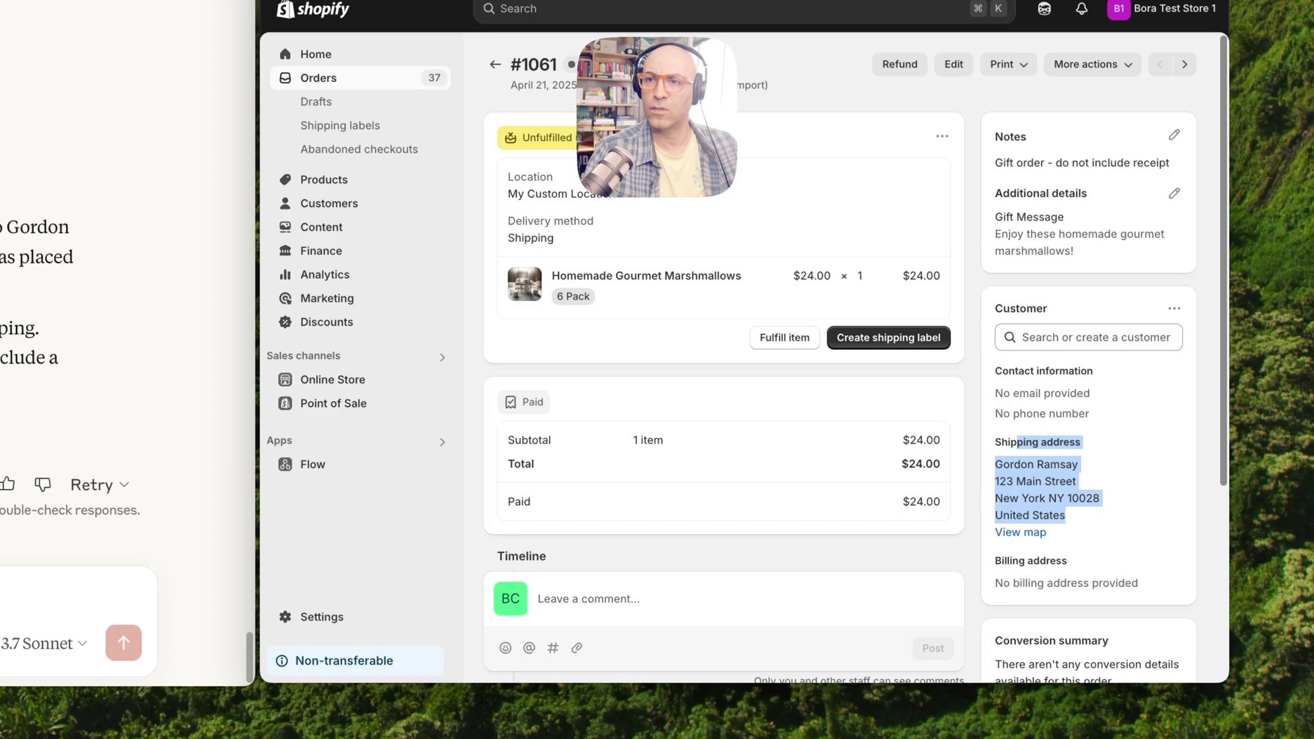
pyautogui.scroll(-4, 856, 357)
pyautogui.scroll(1, 856, 357)
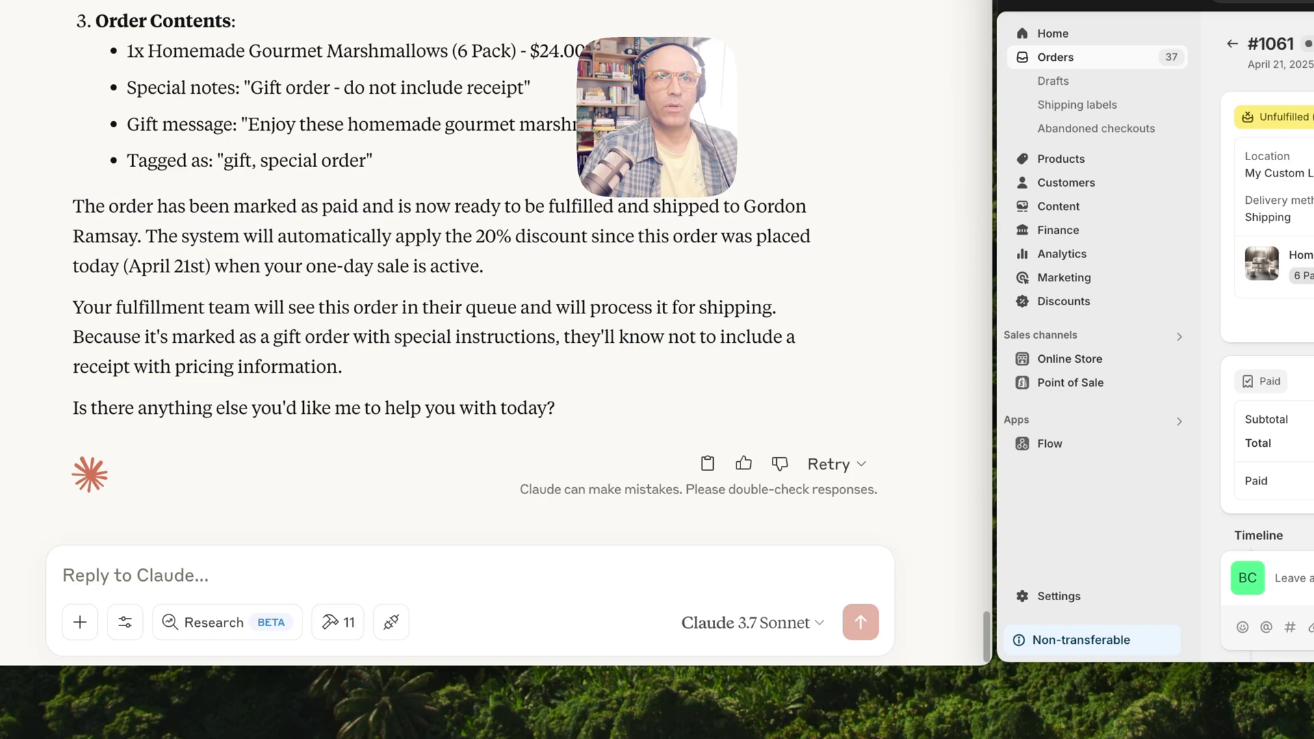
pyautogui.click(63, 575)
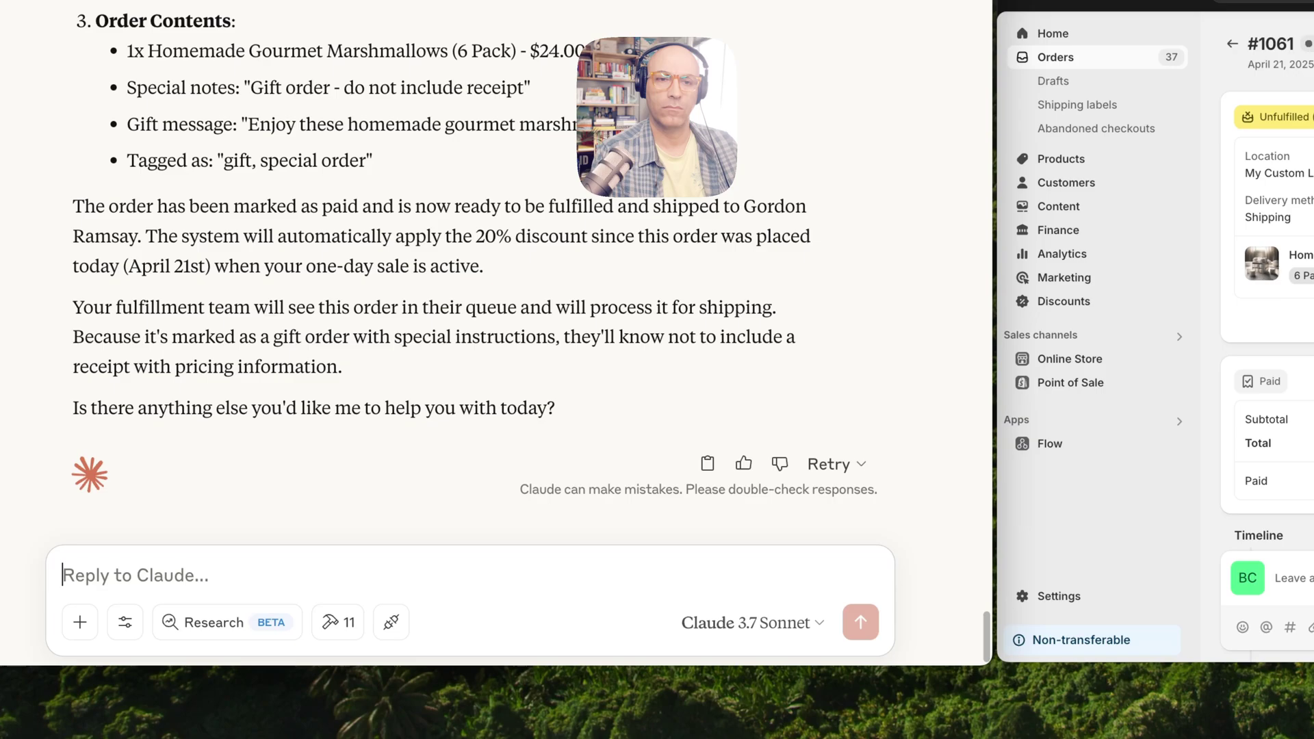
# Ask Claude for a 15% audience discount code, then review the GORDON code's details in Discounts
pyautogui.write("Let's create a discount code for Gordon Ramsey named Gordon, 15% off for his audience.")
pyautogui.press('Return')
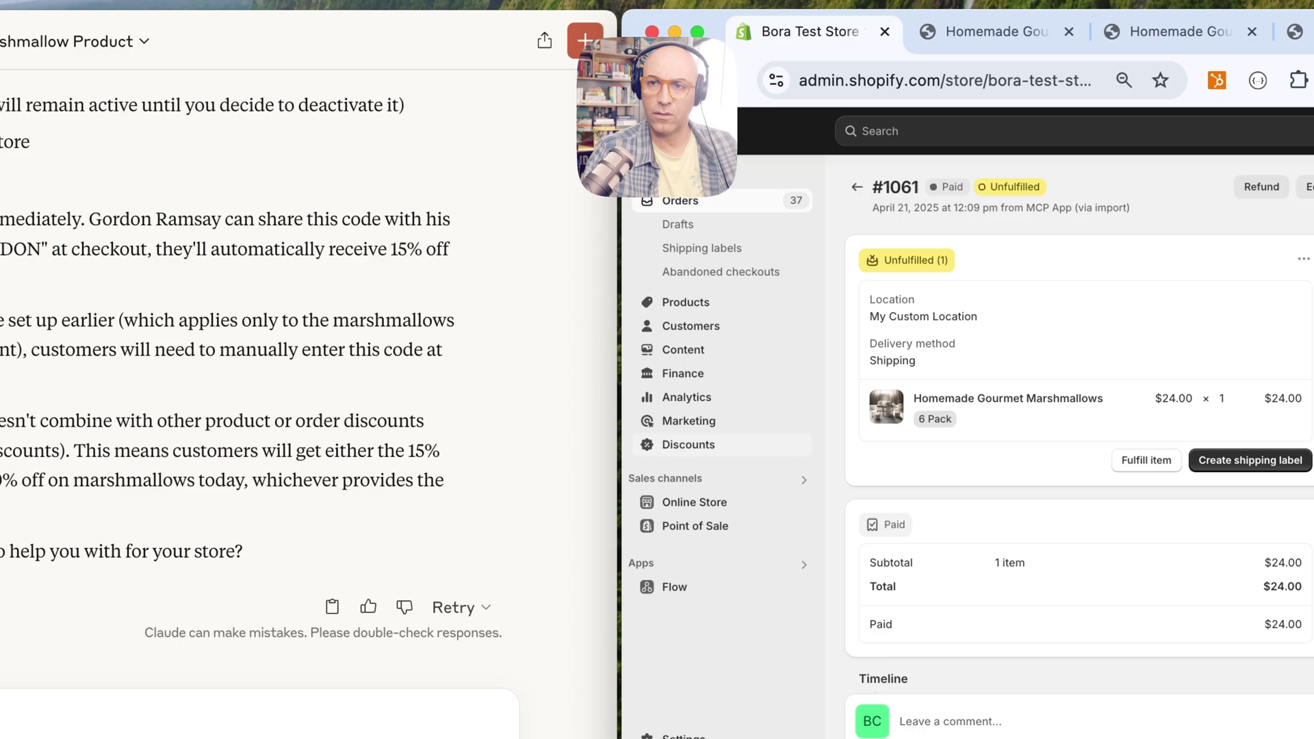
pyautogui.click(986, 312)
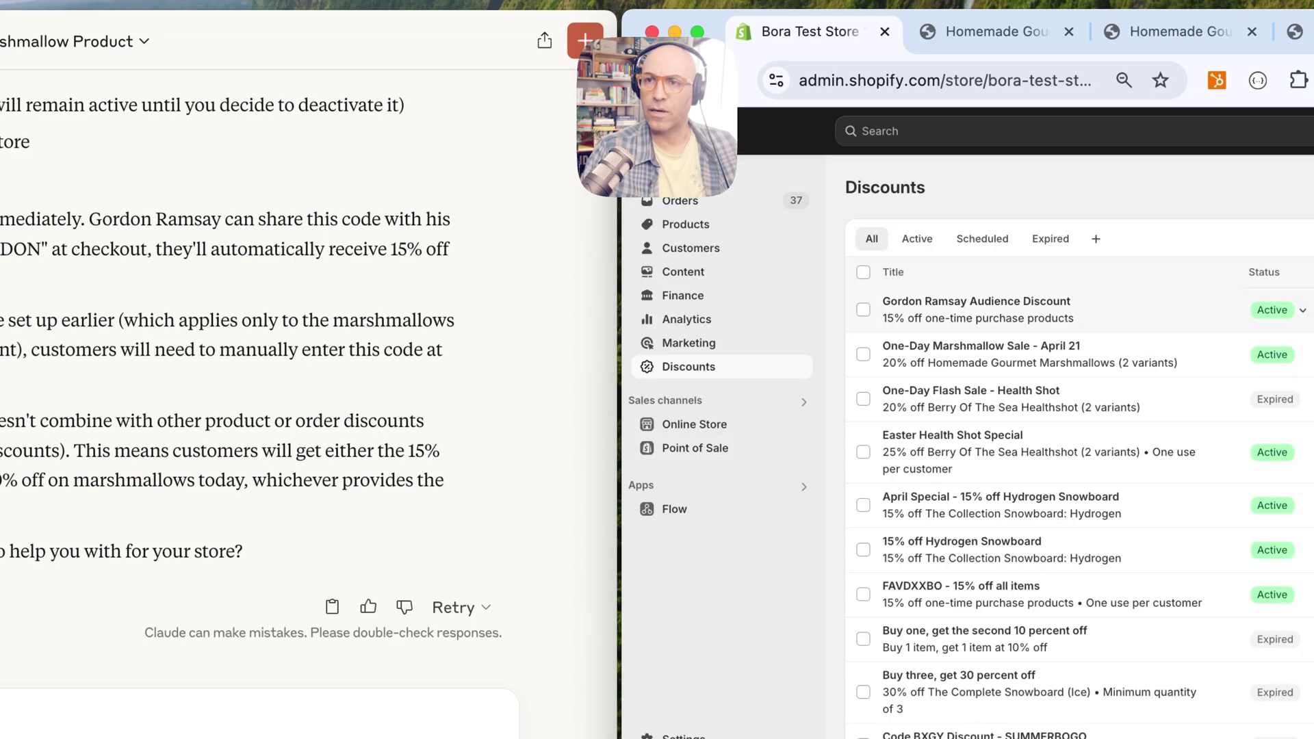
pyautogui.click(975, 309)
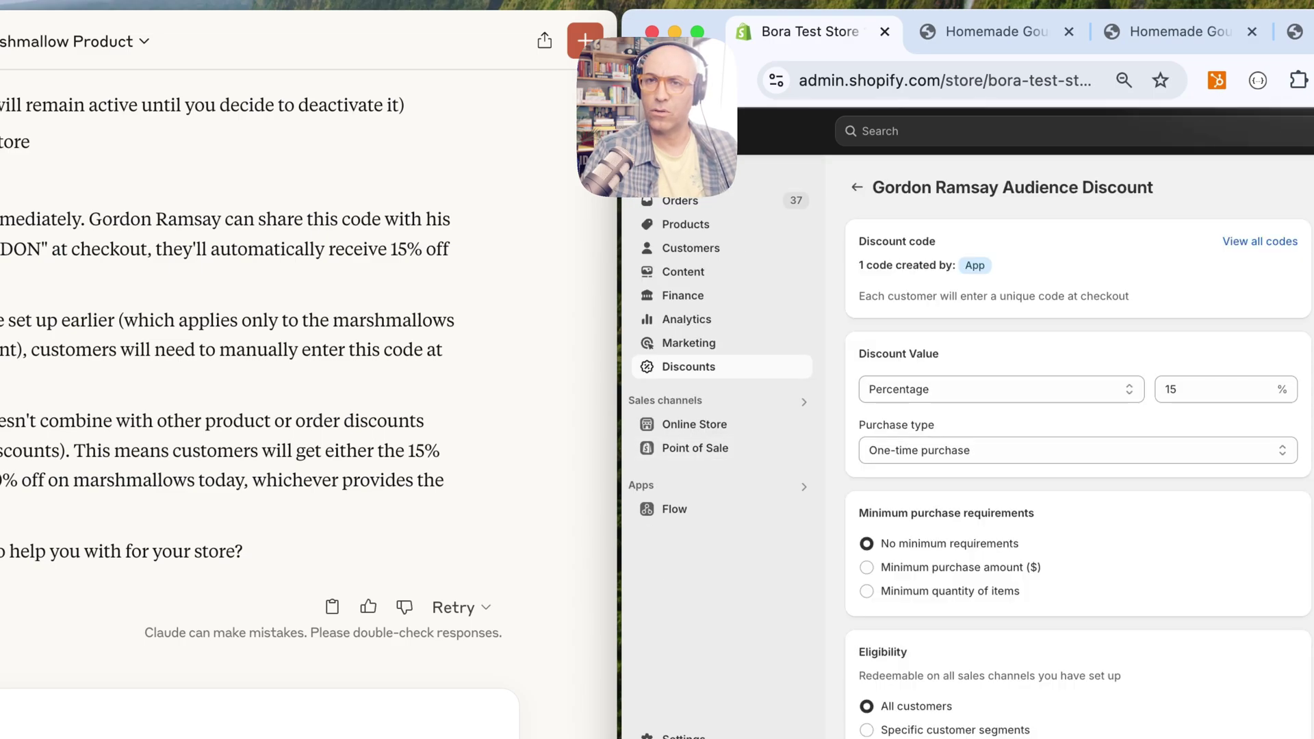
pyautogui.scroll(-4, 1078, 451)
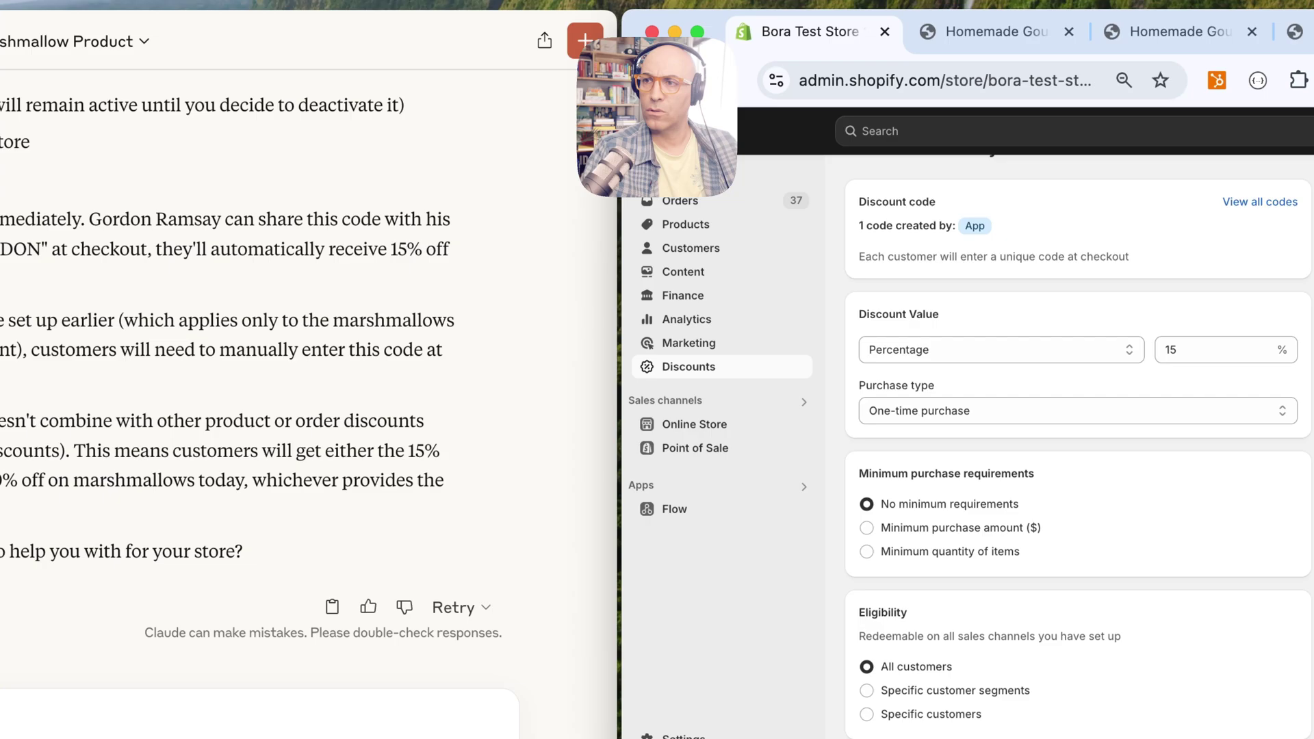
pyautogui.scroll(4, 1078, 450)
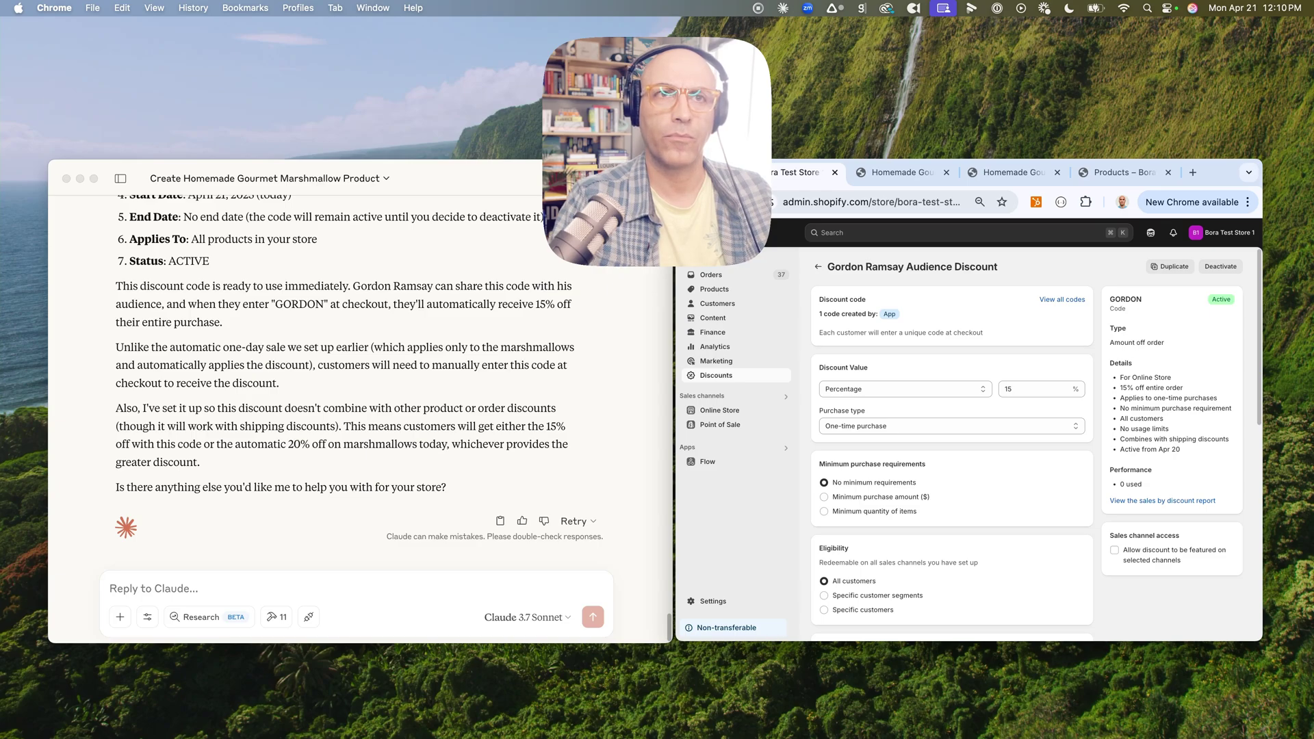
# Ask Claude to fully refund the customer's latest order ($629.95)
pyautogui.click(113, 588)
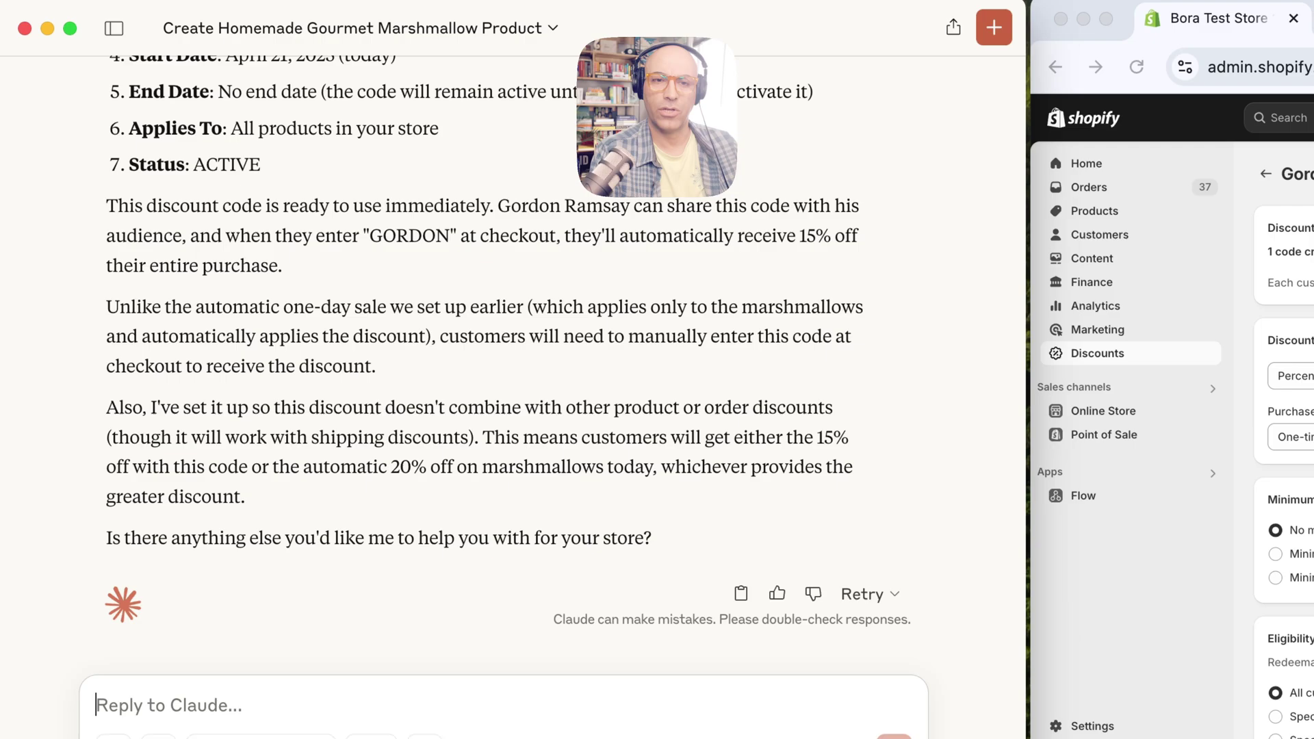
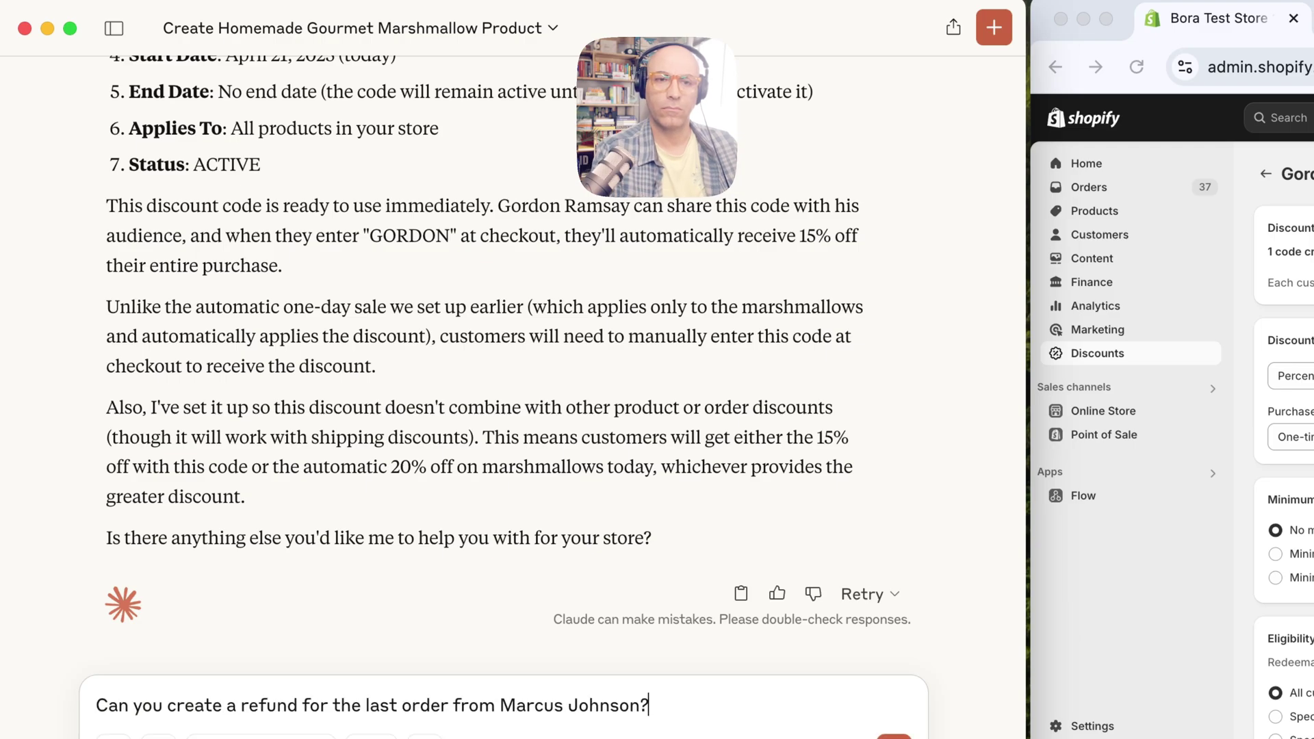
pyautogui.press('Return')
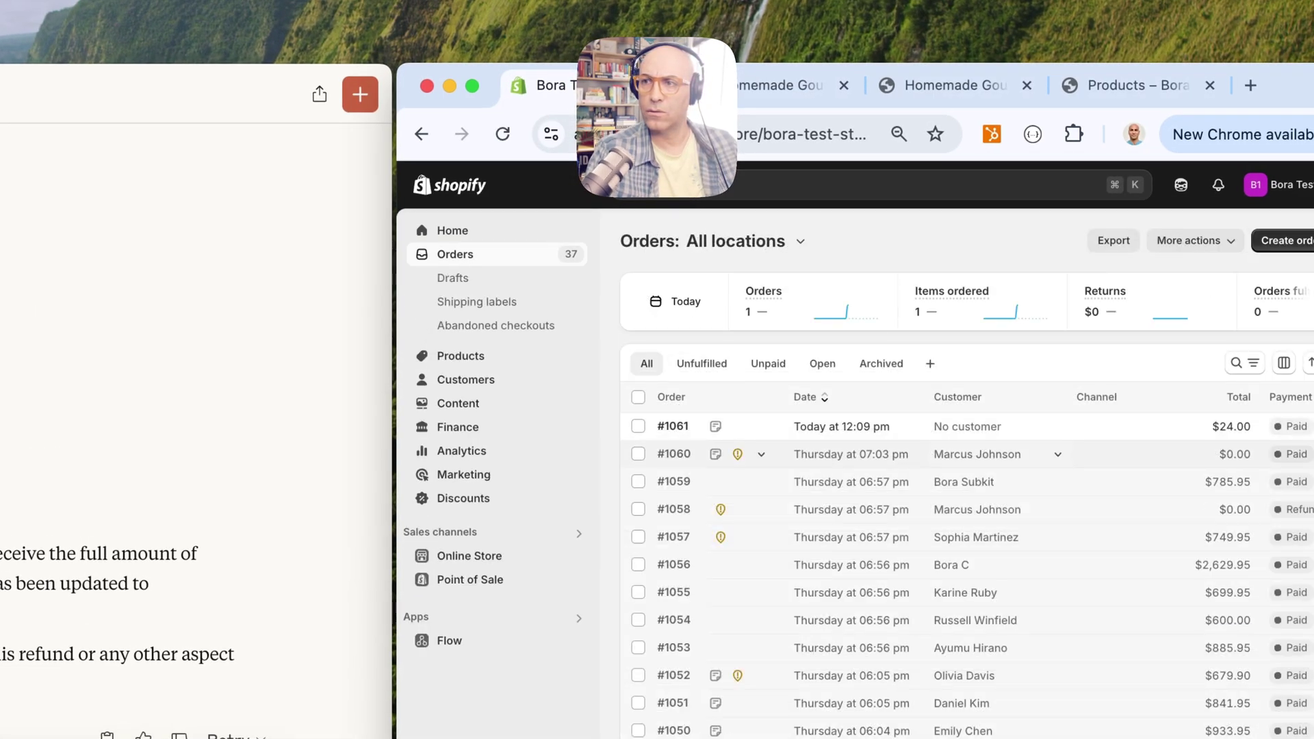
# Confirm order #1058 for The Archived Snowboard shows Refunded, then return to Claude's refund summary
pyautogui.click(978, 509)
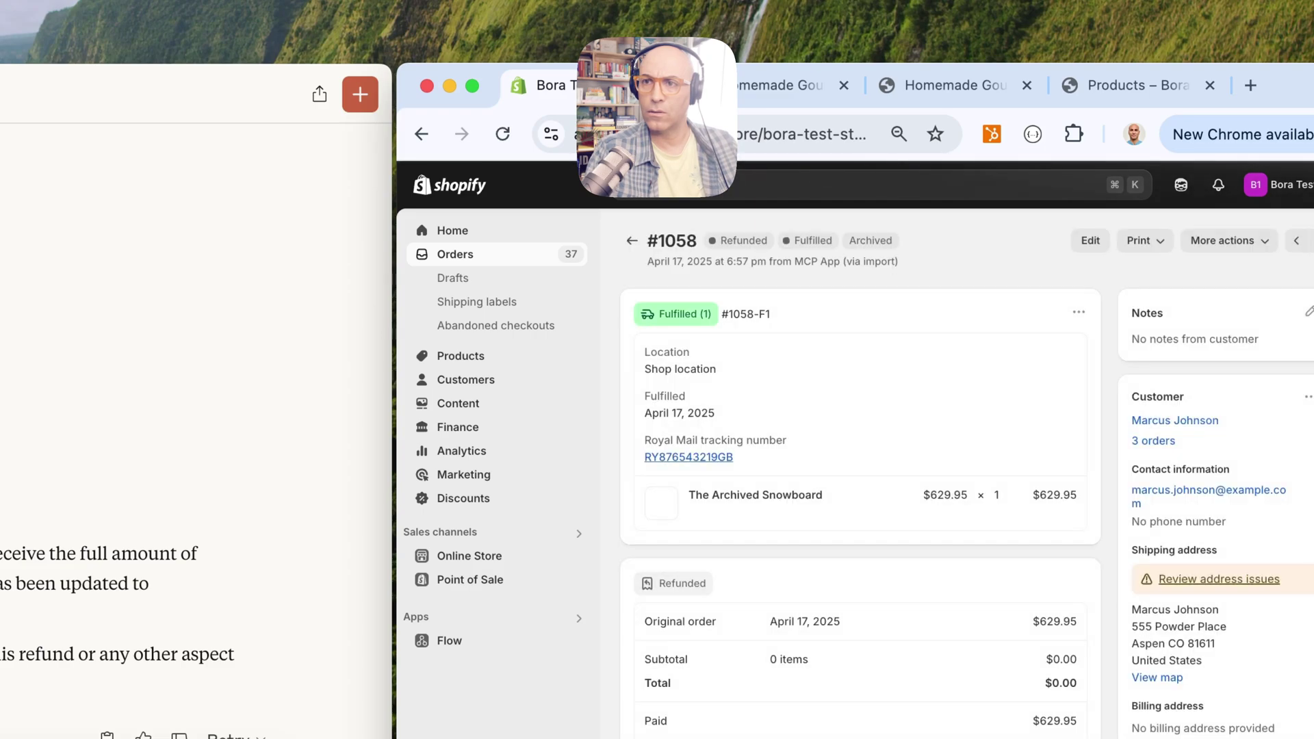
pyautogui.scroll(-10, 860, 472)
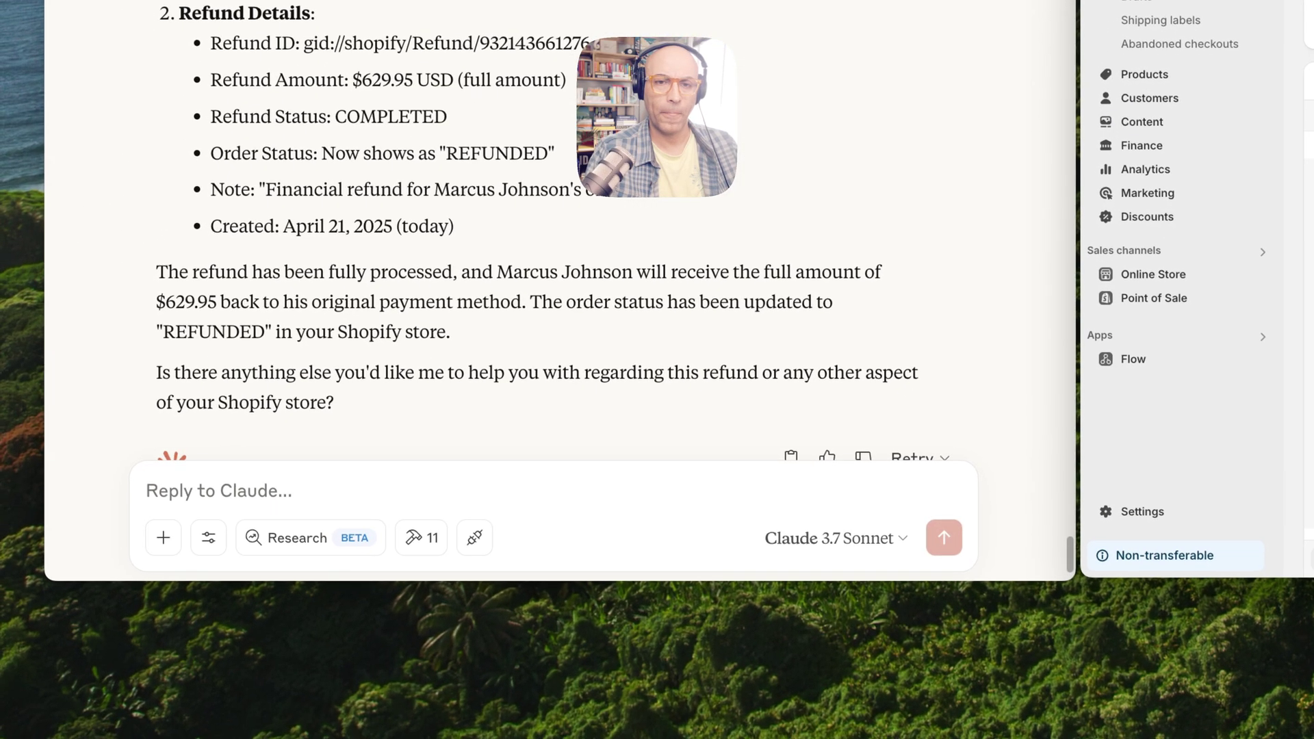
pyautogui.click(147, 491)
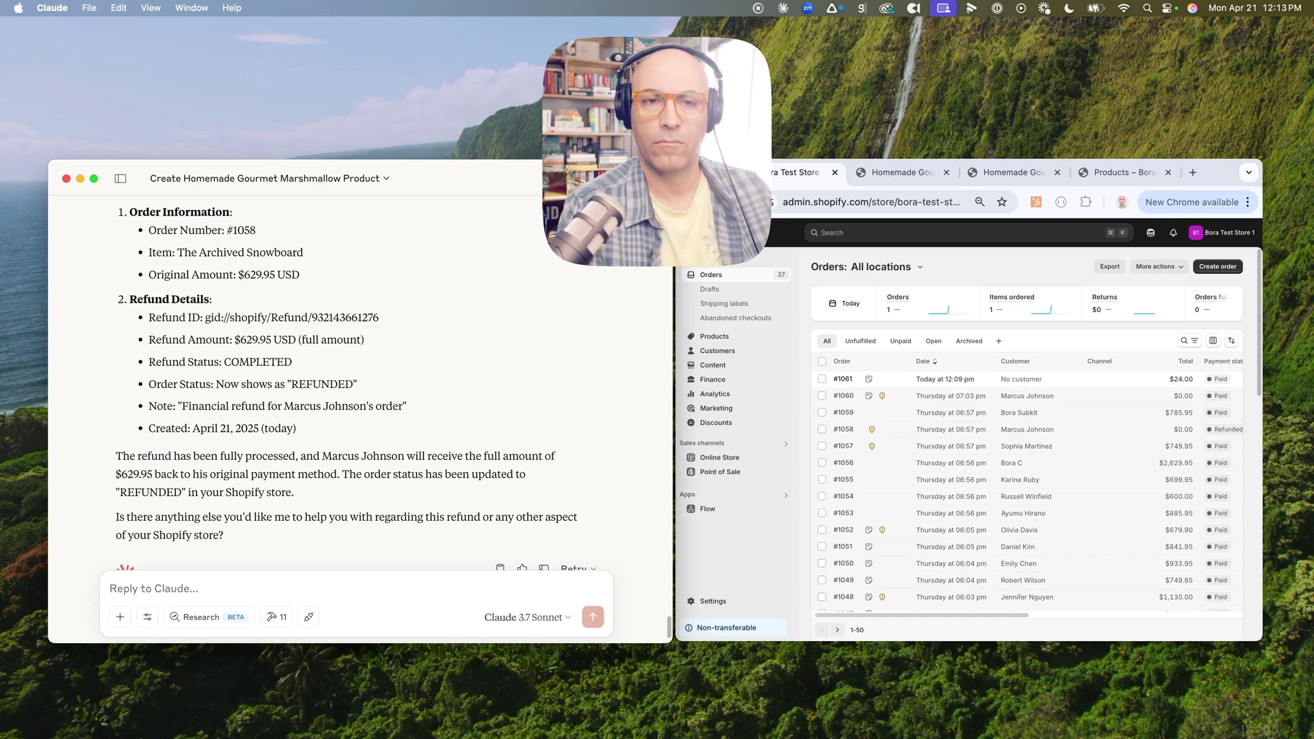
# Ask Claude to gift the top customer a free 9-pack of Homemade Gourmet Marshmallows, and send a follow-up
pyautogui.write('Can you tell me our aggregated sales in our Shopify store last week?')
pyautogui.press('Return')
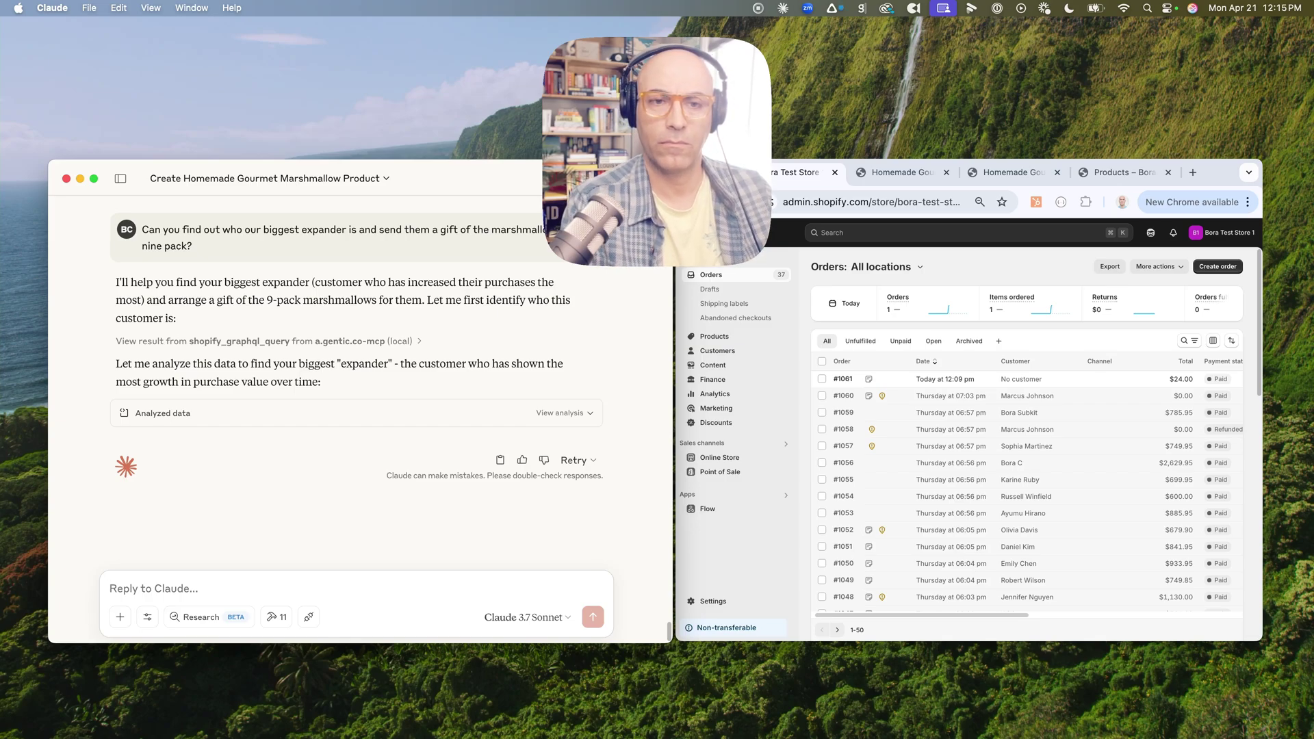
pyautogui.write('Can you find our biggest spender and send them a Marshmallows gift package, the 9-pack?')
pyautogui.press('Return')
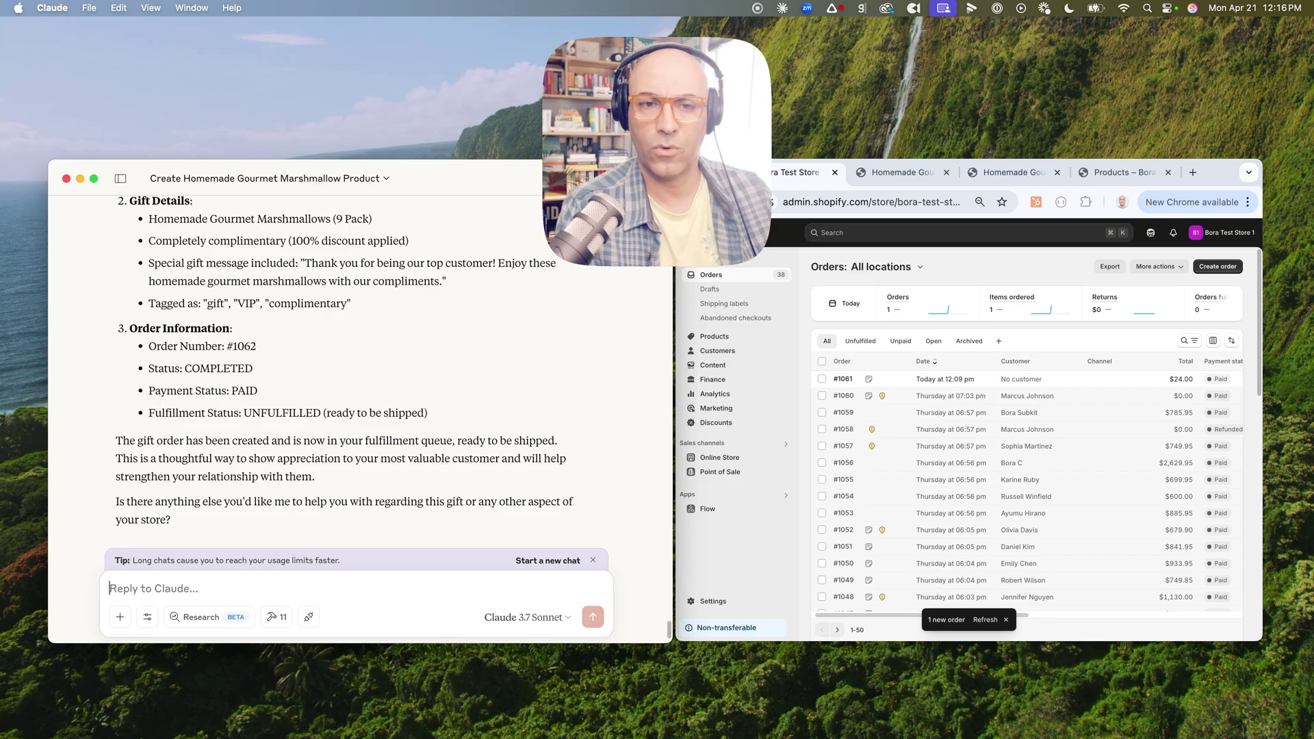
# Have Claude mark order #1062 shipped, then confirm in Shopify it's Fulfilled with USPS tracking VIP-GIFT-0001
pyautogui.write('Can you mark that as shipped as well?')
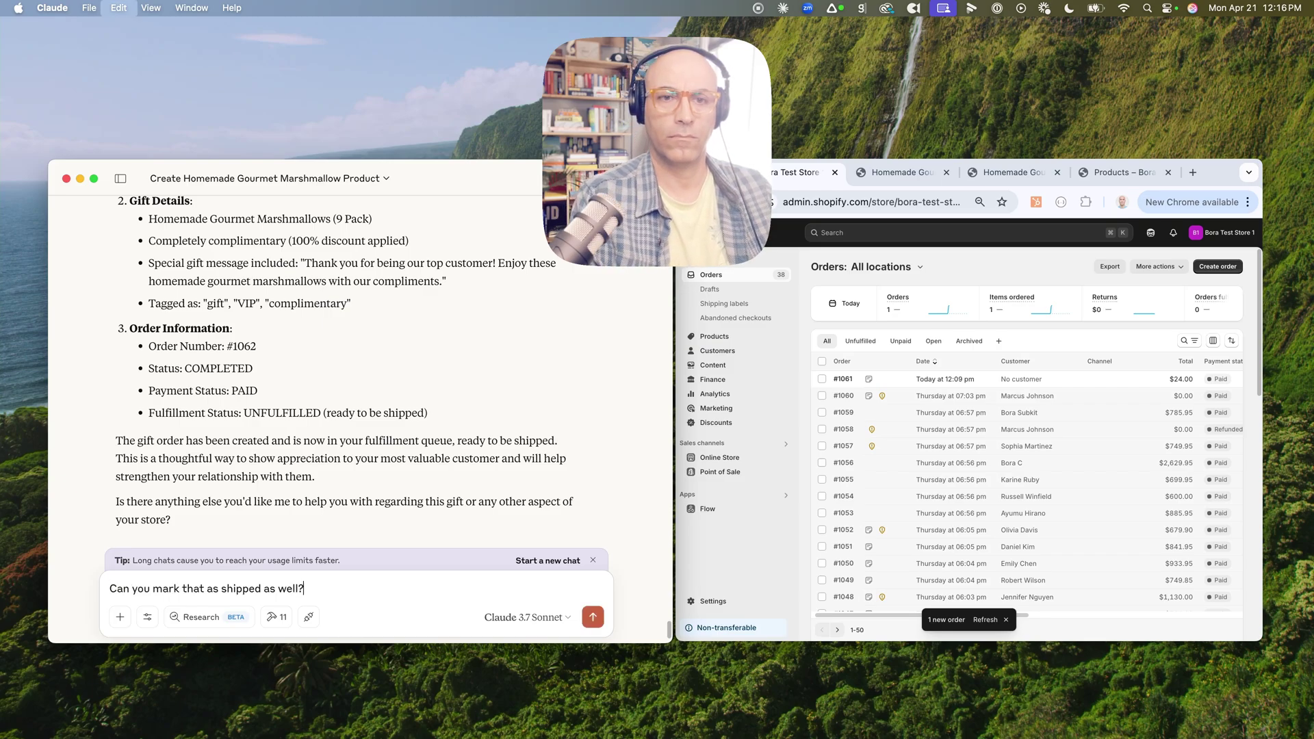
pyautogui.press('Return')
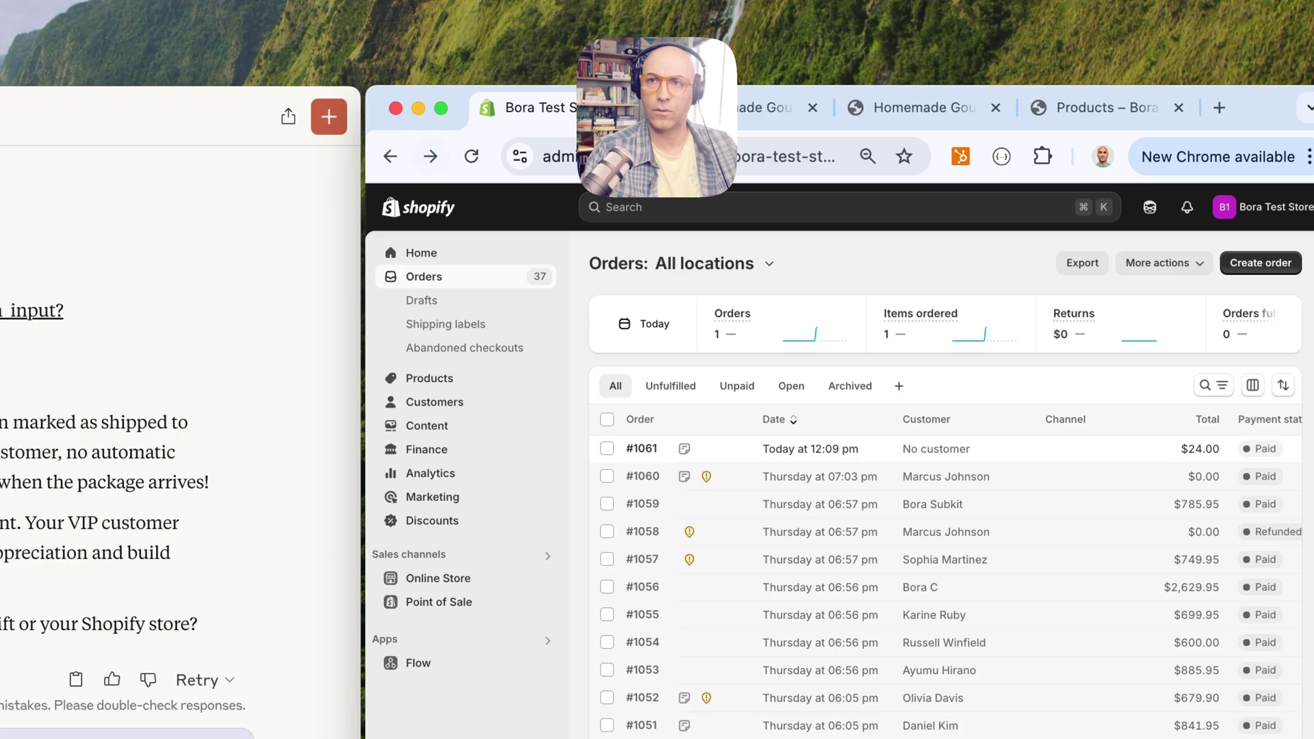
pyautogui.click(470, 157)
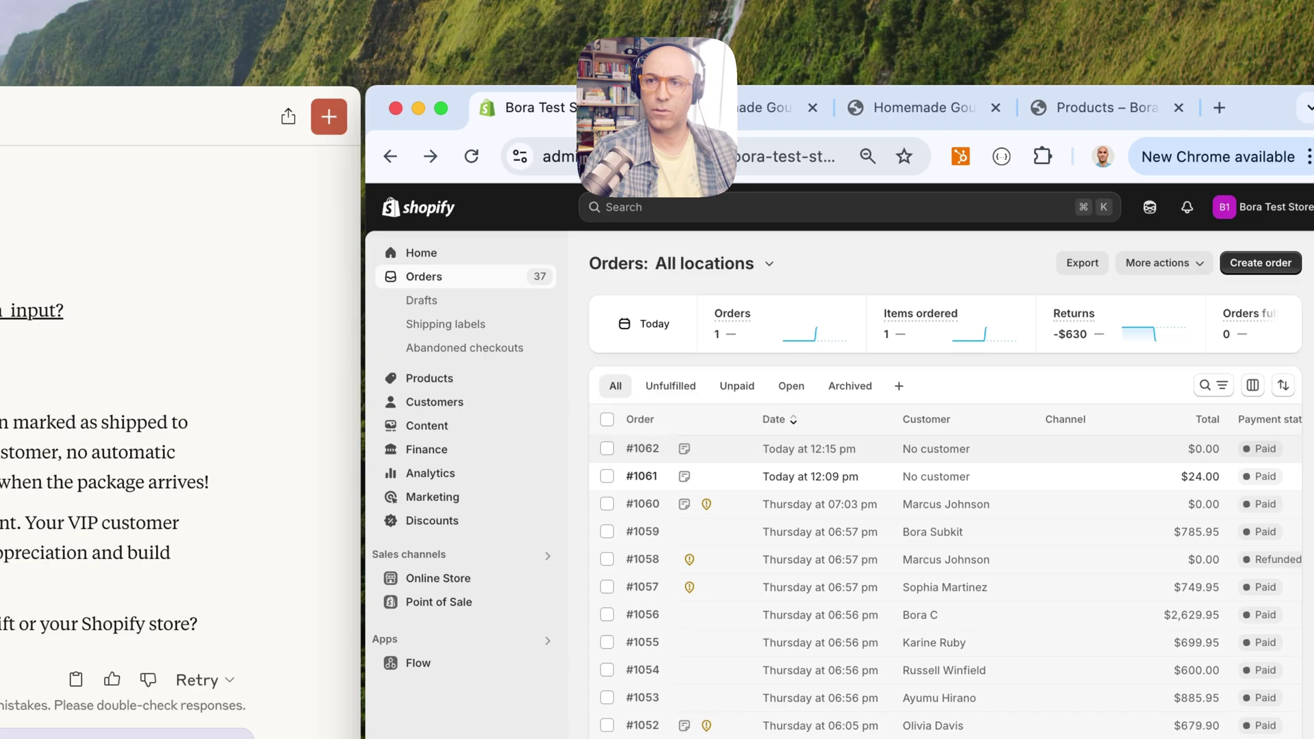
pyautogui.click(685, 449)
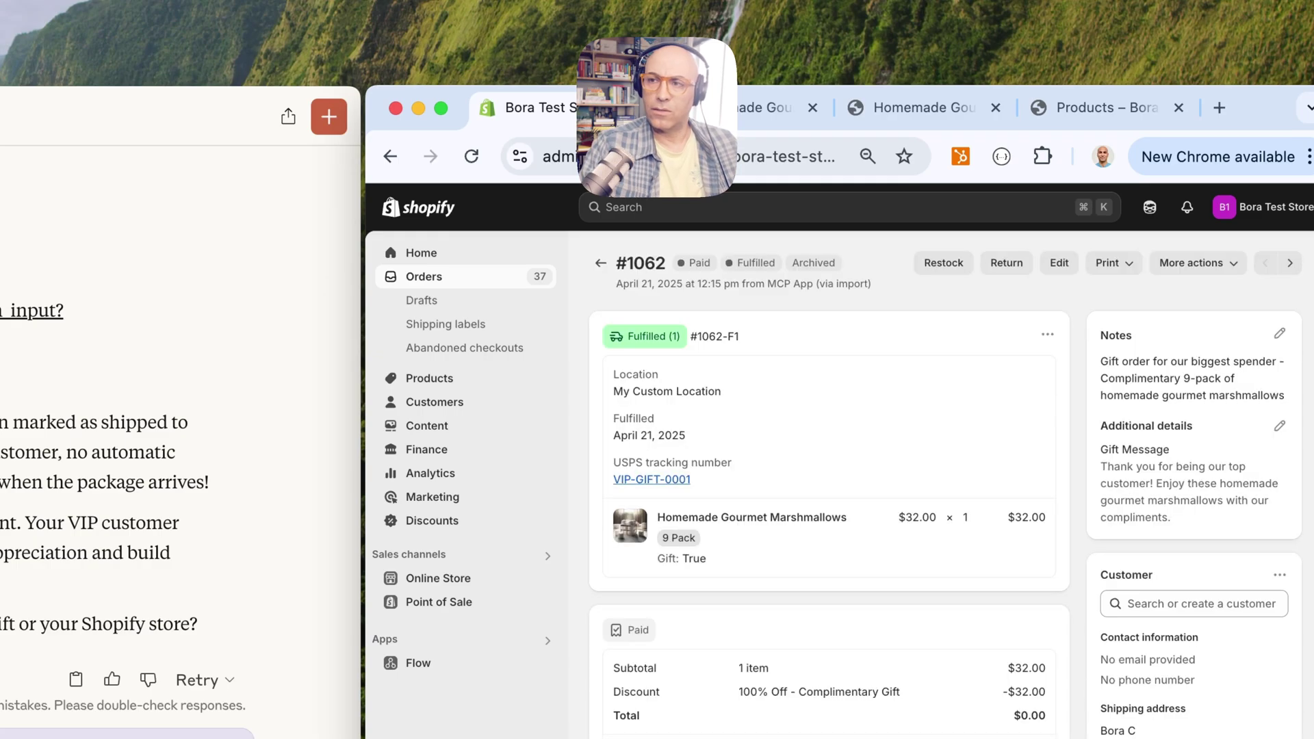
pyautogui.scroll(-2, 828, 480)
pyautogui.scroll(-2, 829, 479)
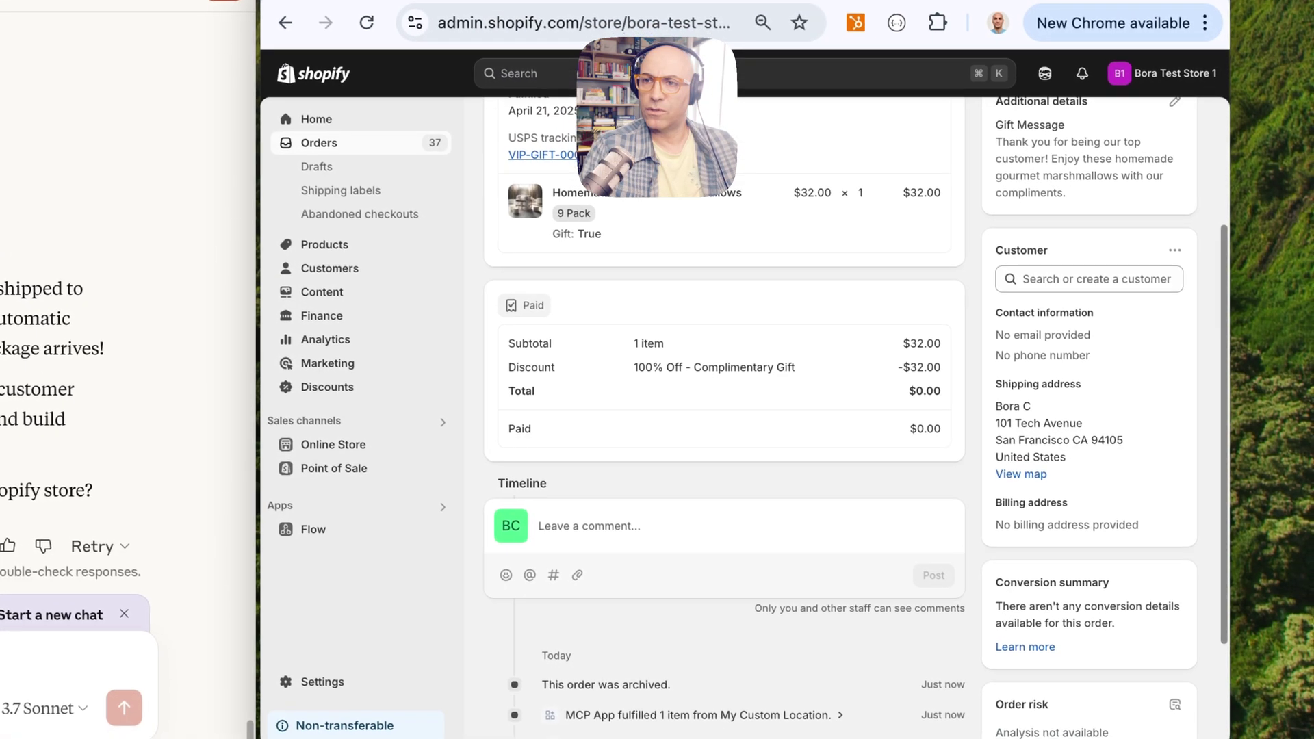
pyautogui.scroll(-3, 828, 479)
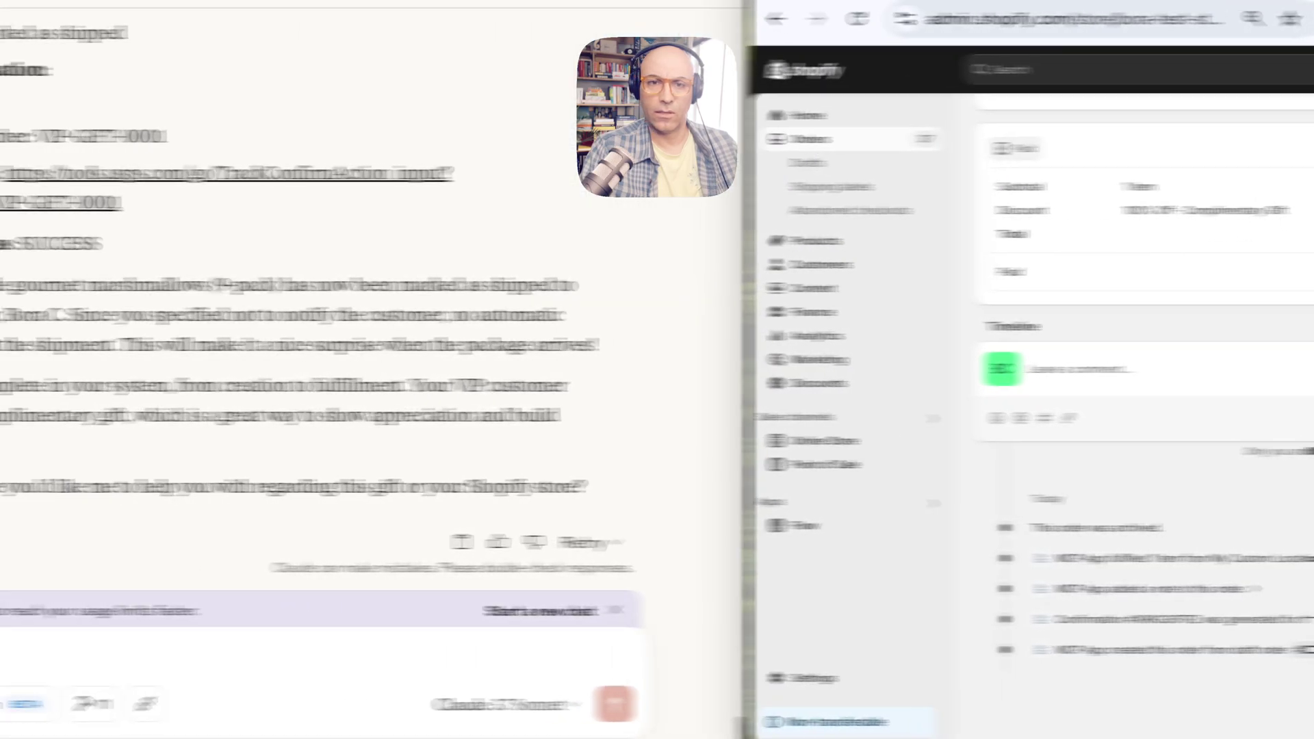
pyautogui.scroll(10, 126, 411)
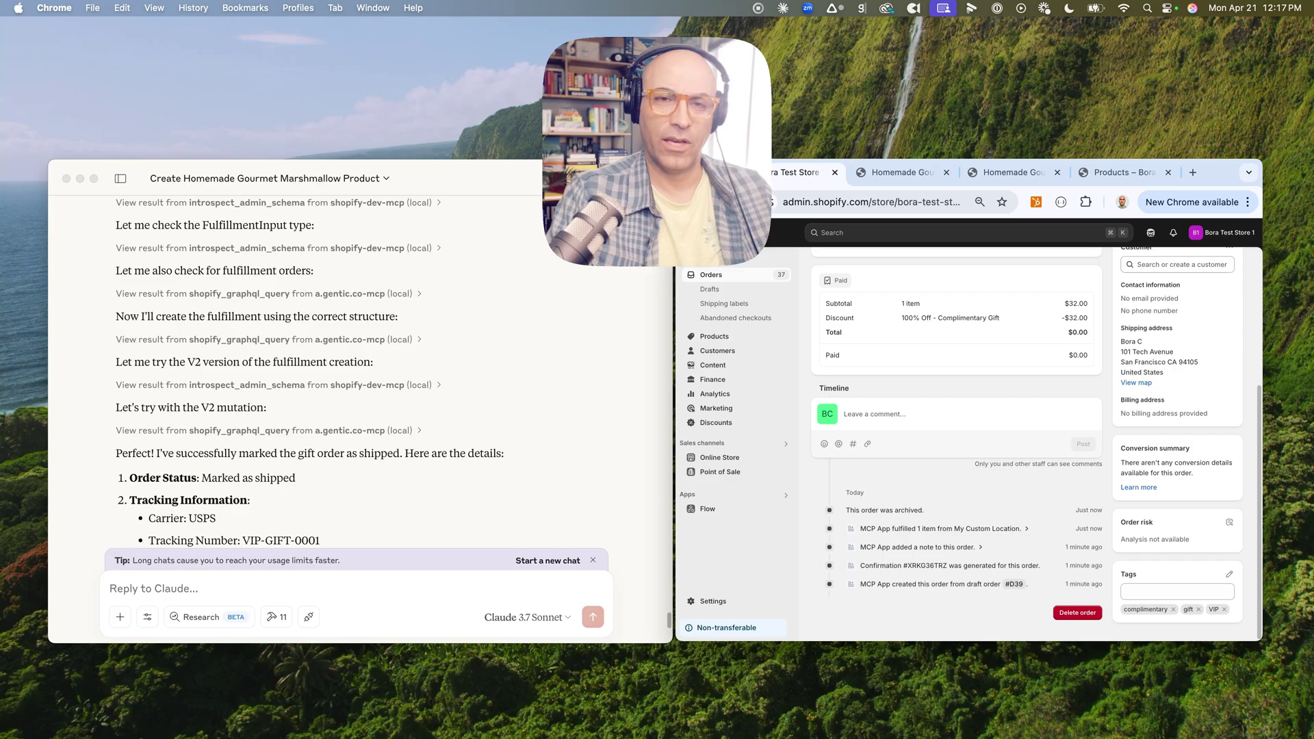
pyautogui.scroll(5, 310, 371)
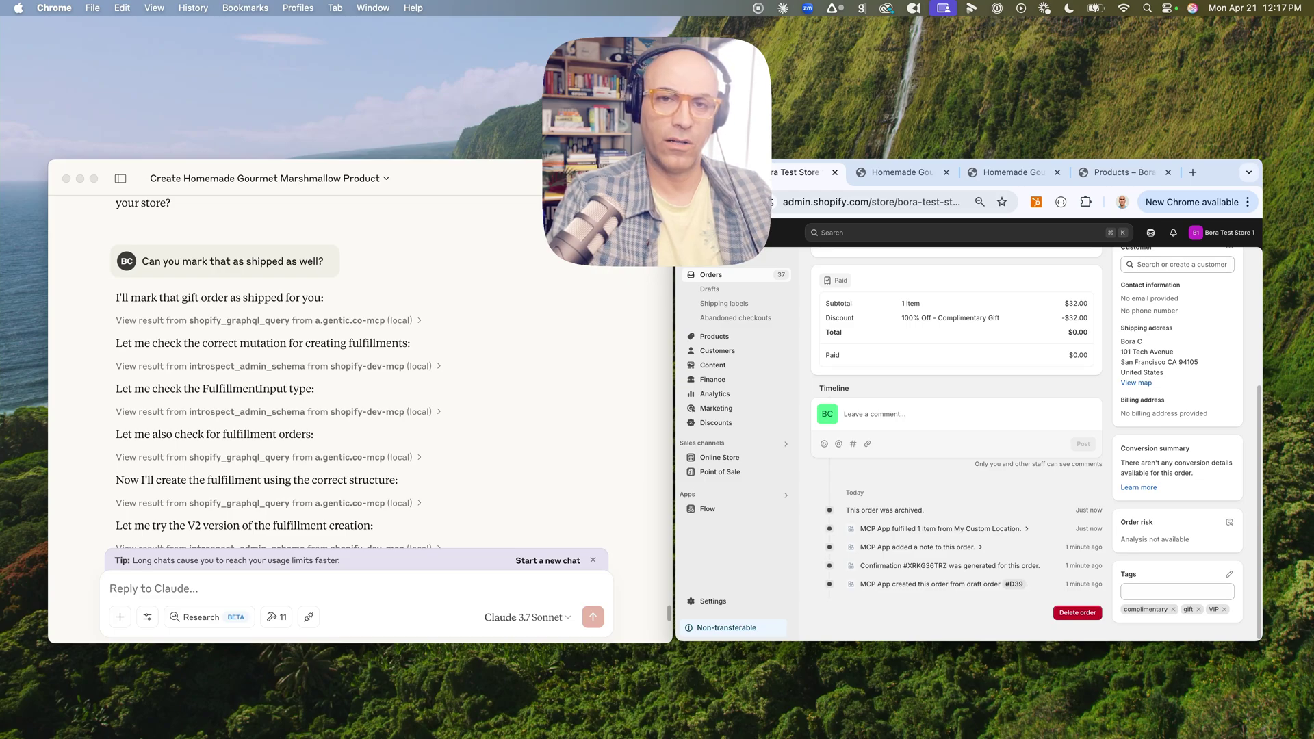
pyautogui.scroll(-4, 310, 371)
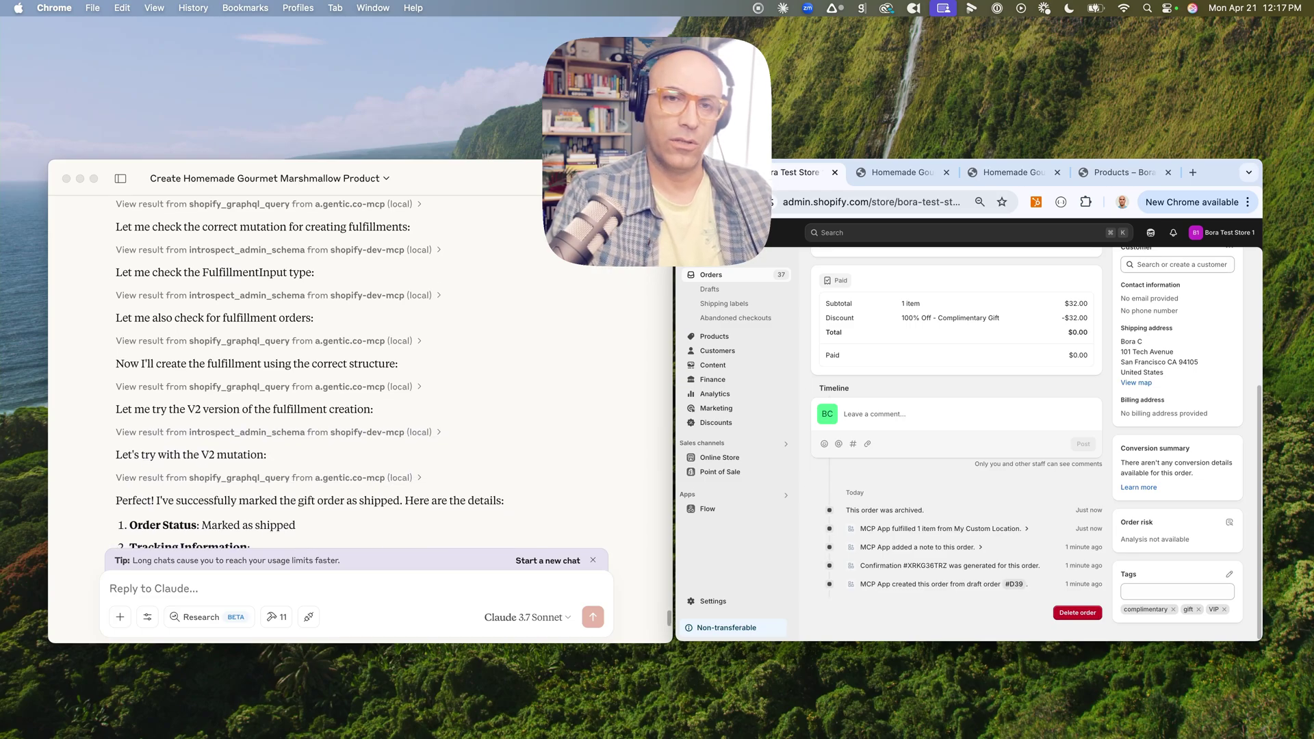
pyautogui.scroll(-2, 310, 372)
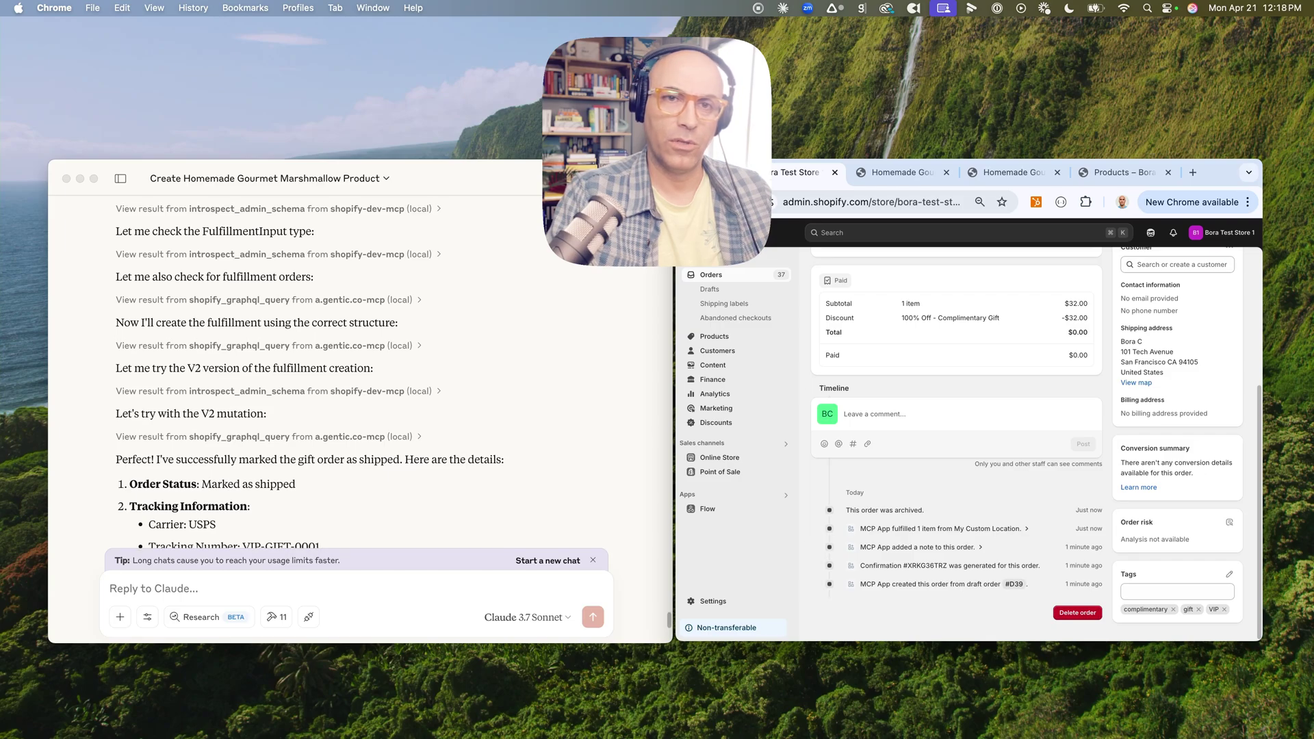
pyautogui.scroll(3, 310, 372)
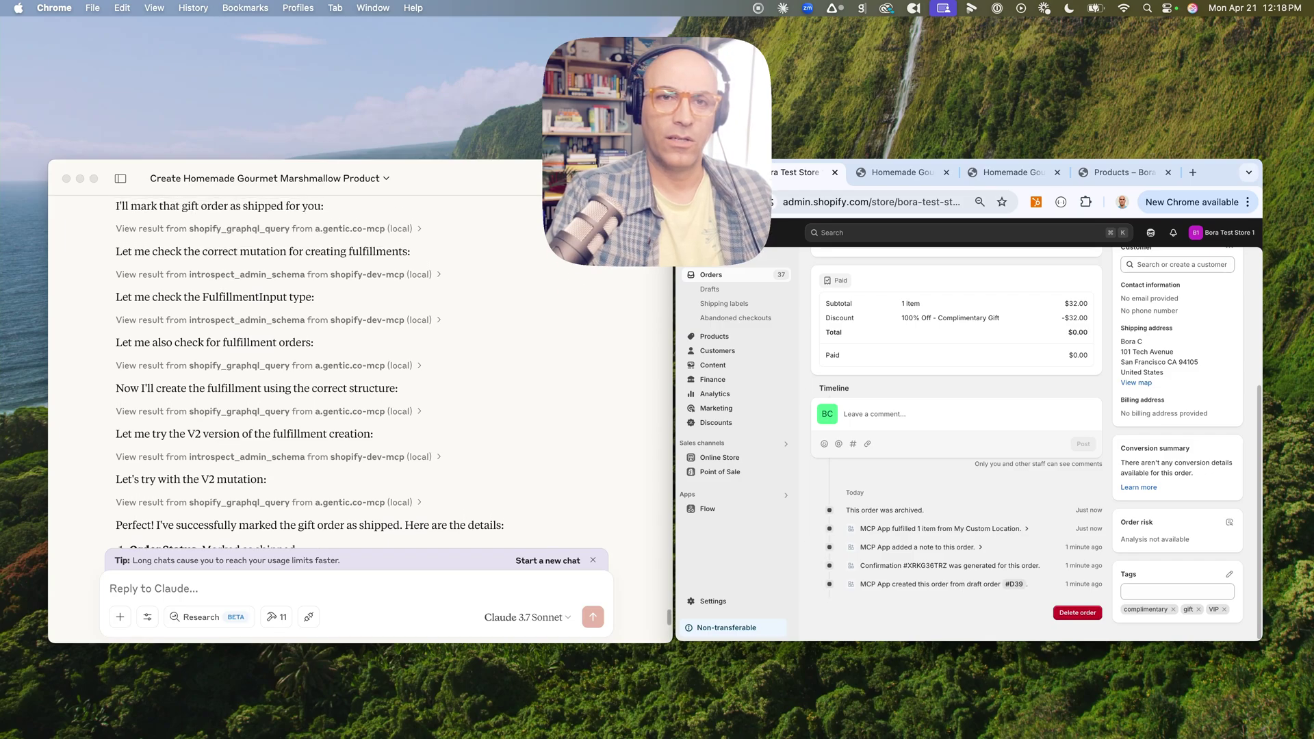
pyautogui.scroll(4, 310, 371)
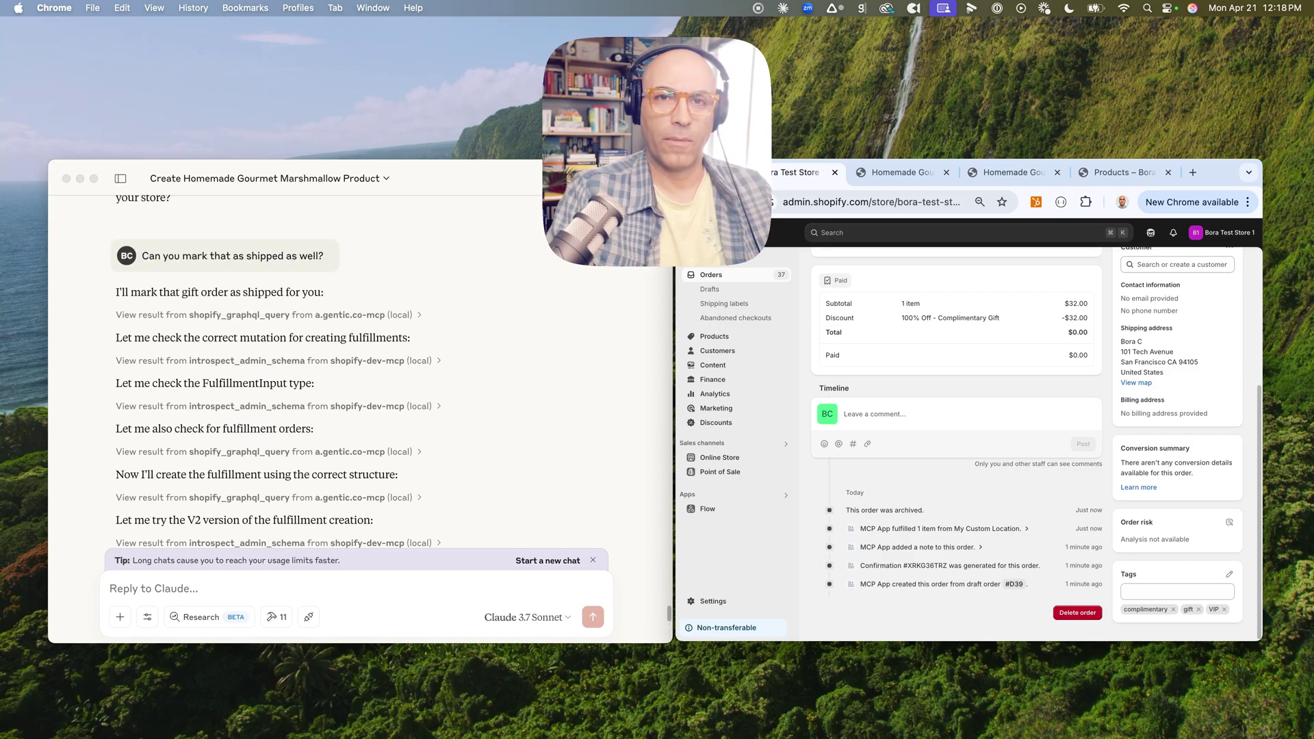
pyautogui.scroll(2, 311, 371)
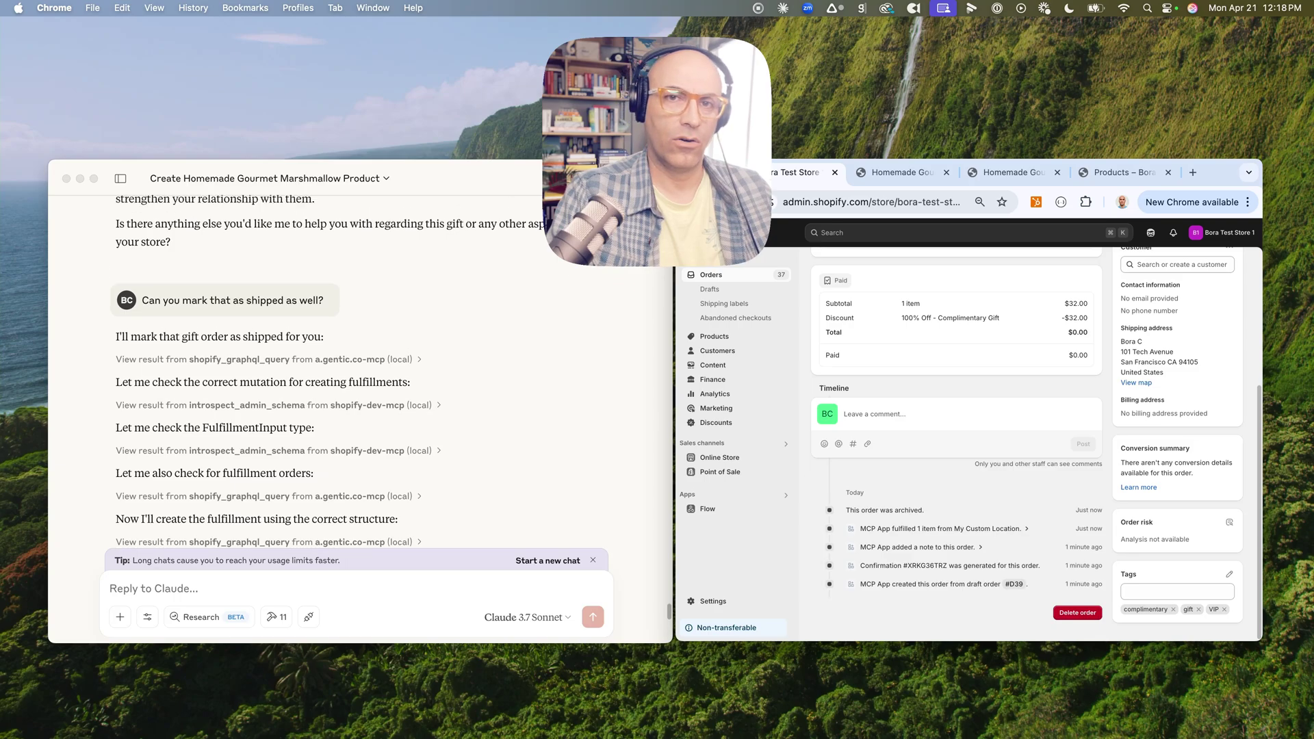